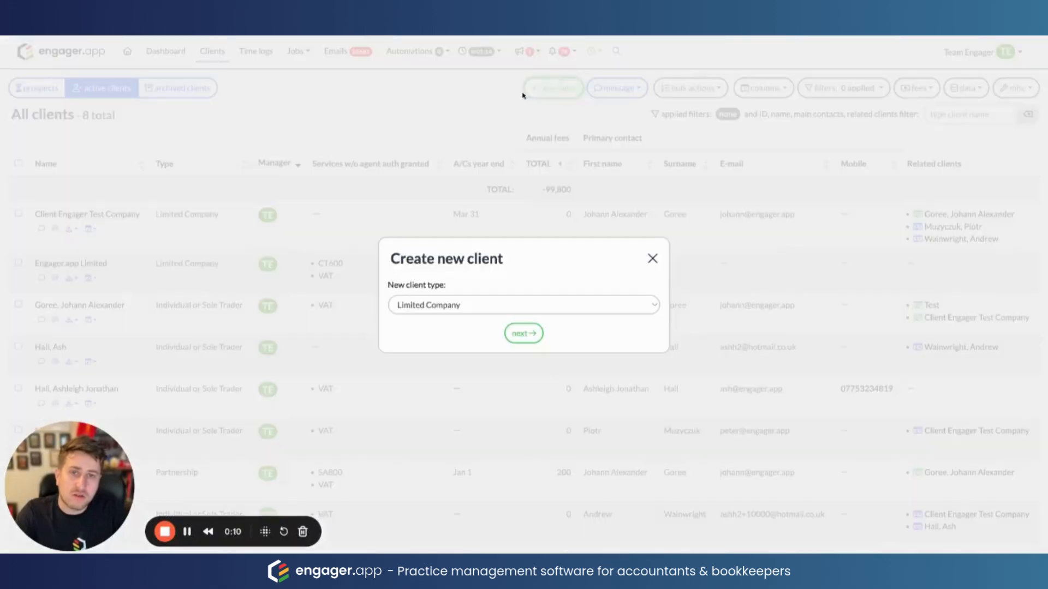
- Start creating a new Limited Company client with the status set to active
{"action": "left_click", "coordinate": [464, 306]}
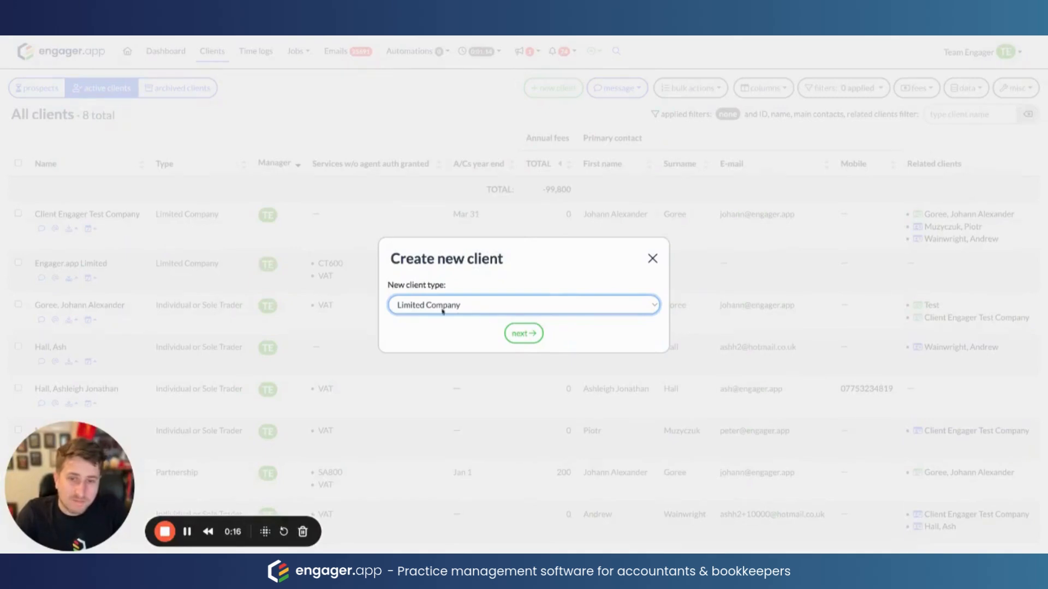
{"action": "left_click", "coordinate": [523, 334]}
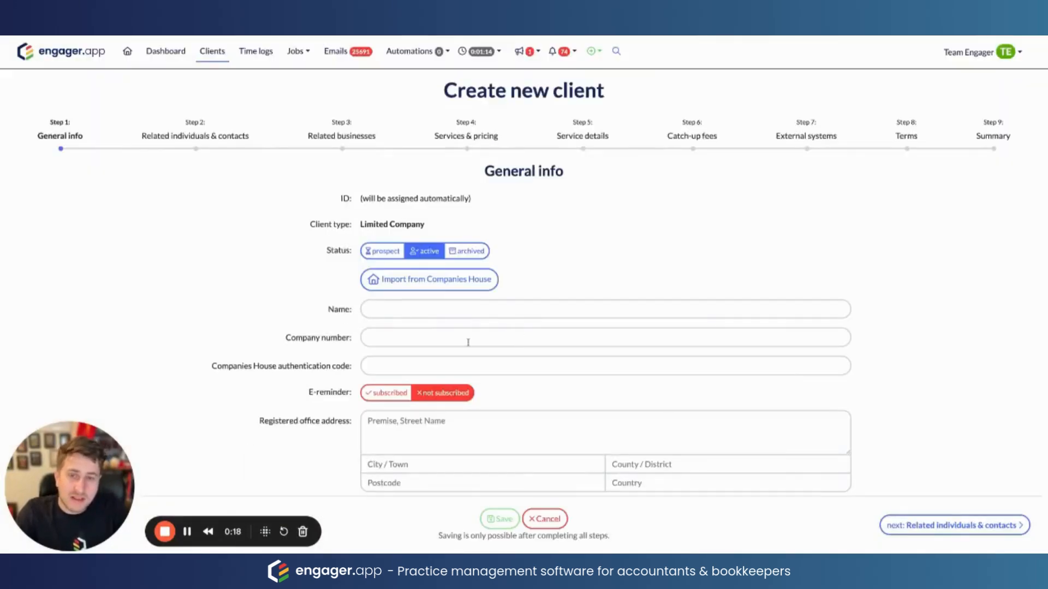
{"action": "left_click", "coordinate": [386, 252]}
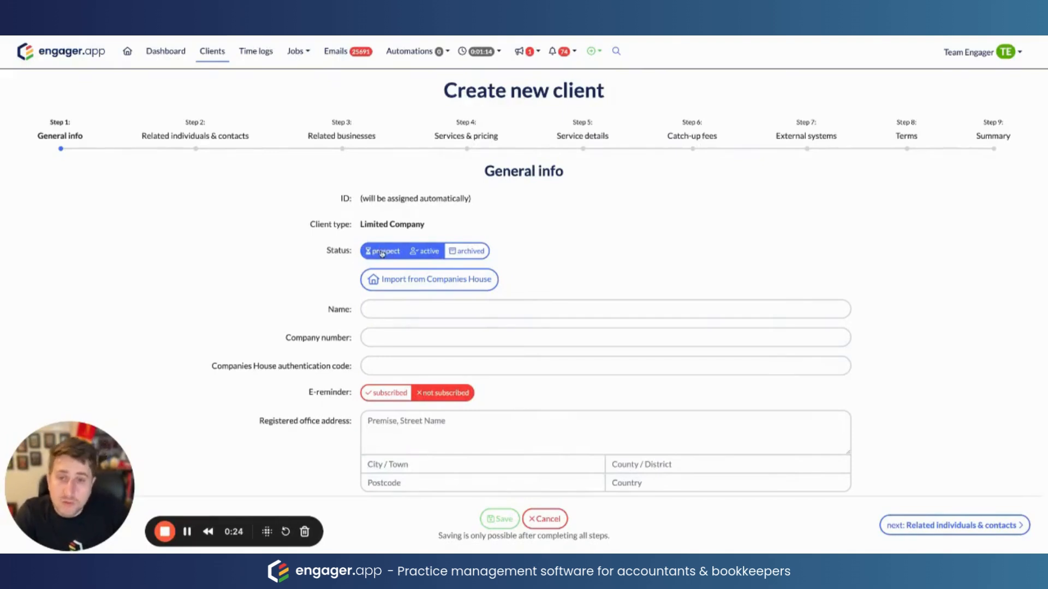
{"action": "left_click", "coordinate": [426, 252]}
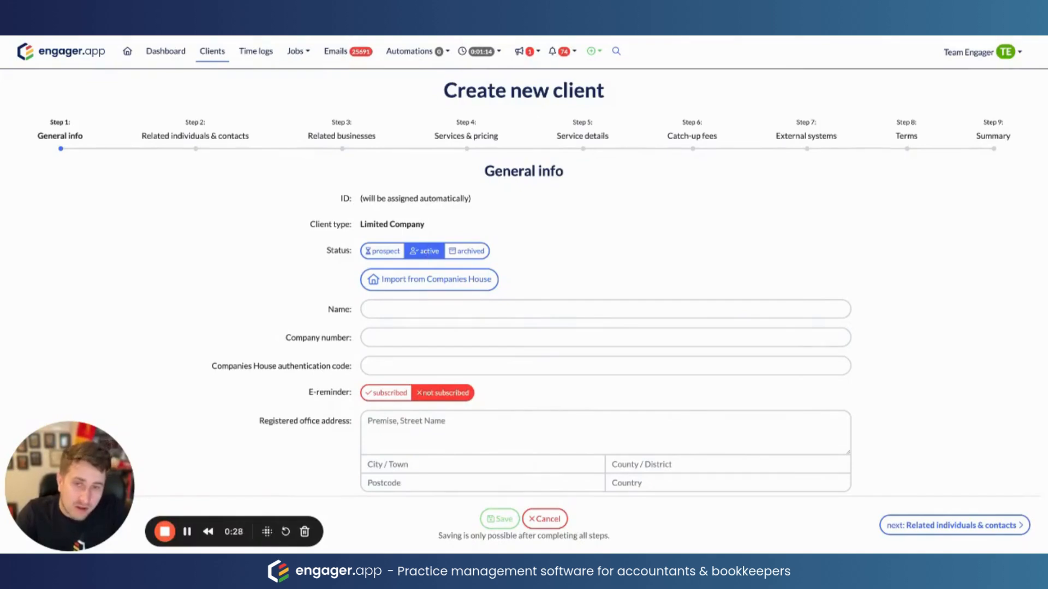
{"action": "left_click", "coordinate": [478, 253]}
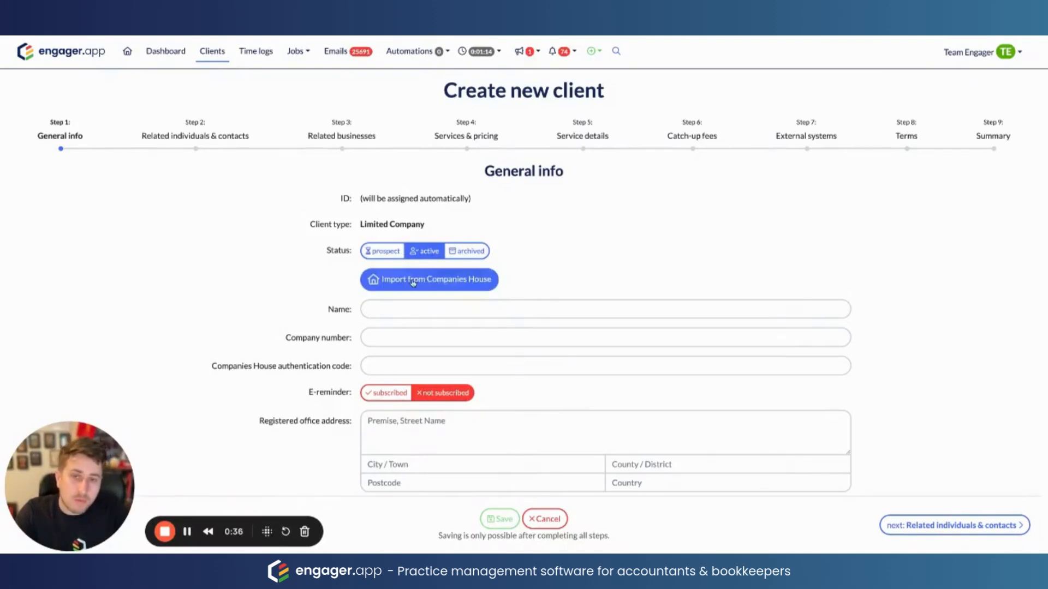
- Search Companies House for Client Engager and import the details of Client Engager Online Limited
{"action": "left_click", "coordinate": [436, 283]}
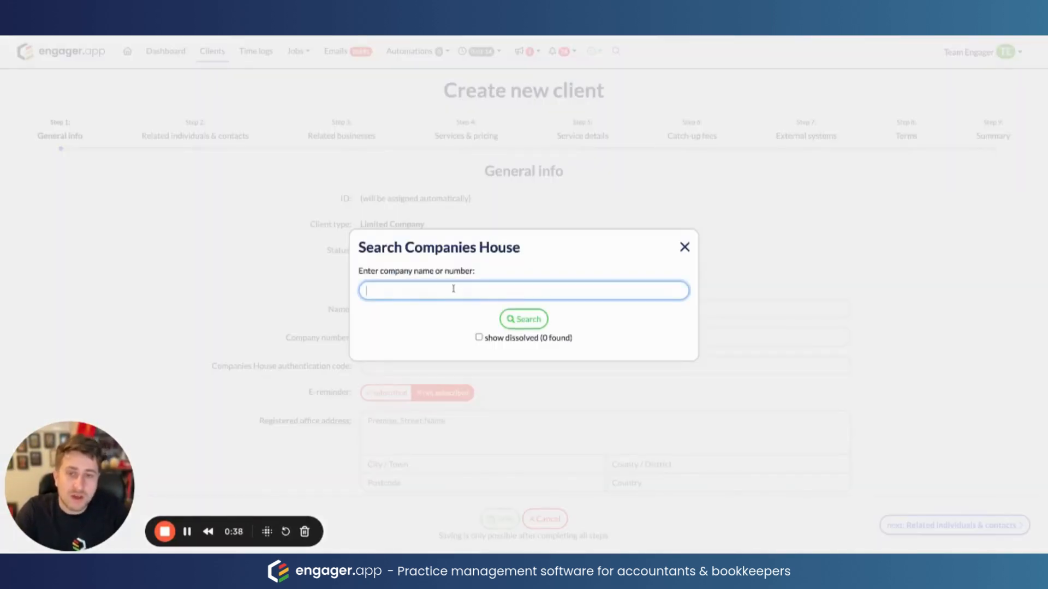
{"action": "type", "text": "Client Engager"}
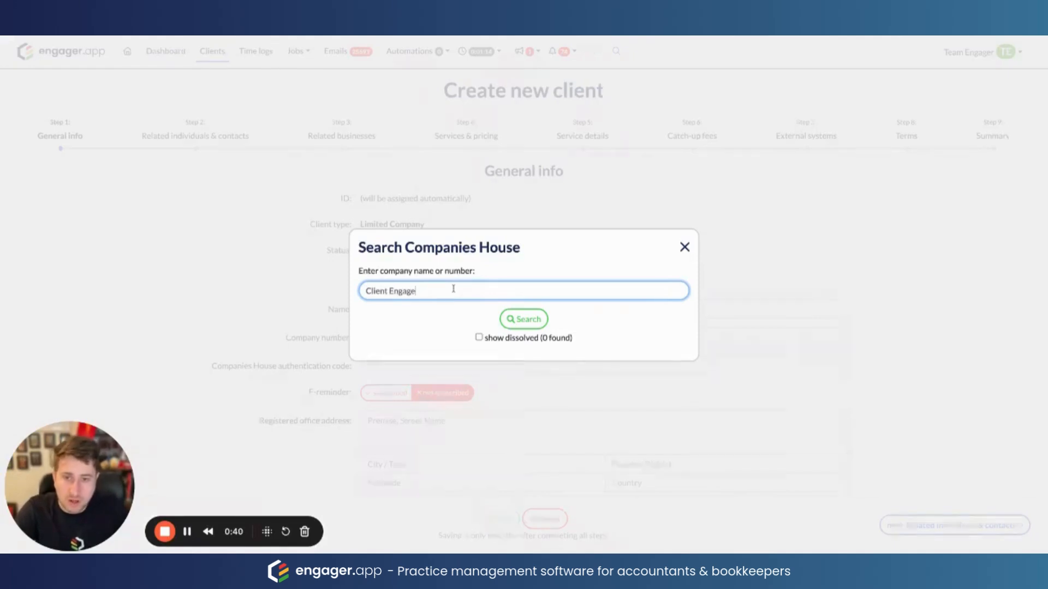
{"action": "left_click", "coordinate": [506, 322]}
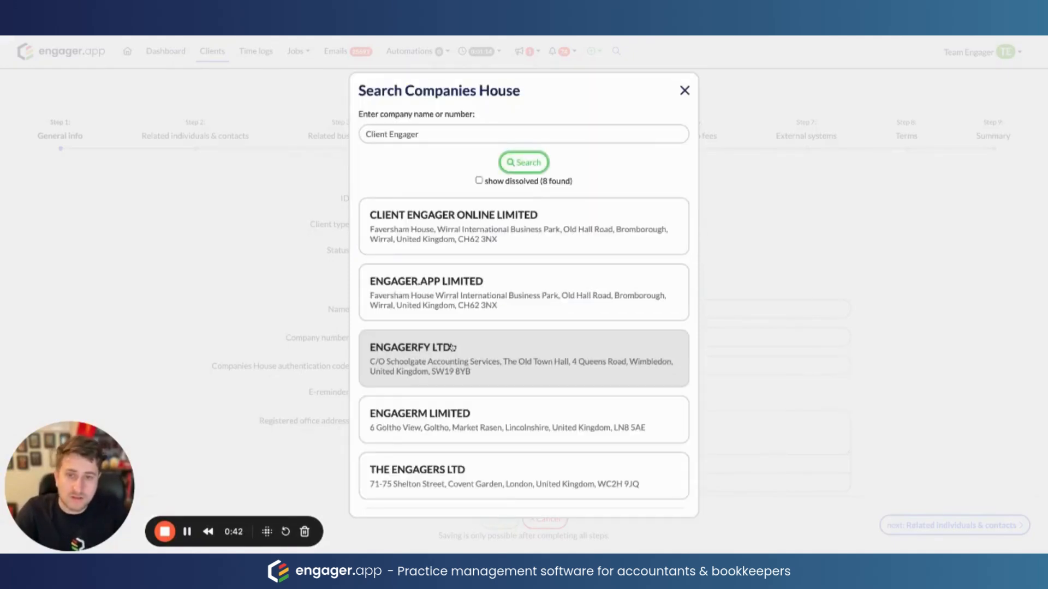
{"action": "left_click", "coordinate": [457, 228]}
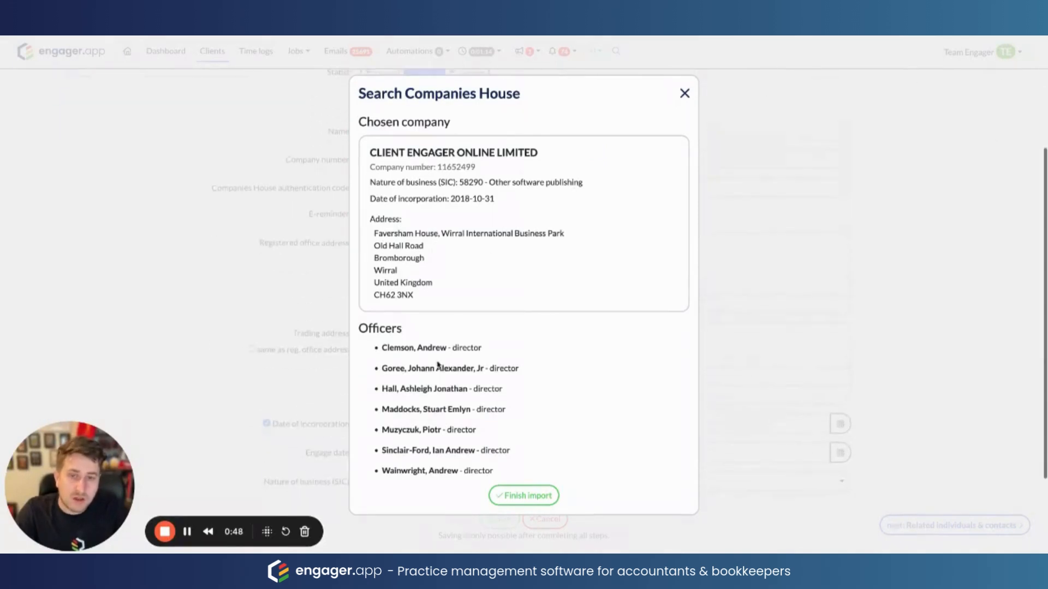
{"action": "left_click", "coordinate": [511, 497]}
- Set the company's trading address to be the same as its registered office address
{"action": "scroll", "coordinate": [461, 344], "scroll_direction": "down", "scroll_amount": 5}
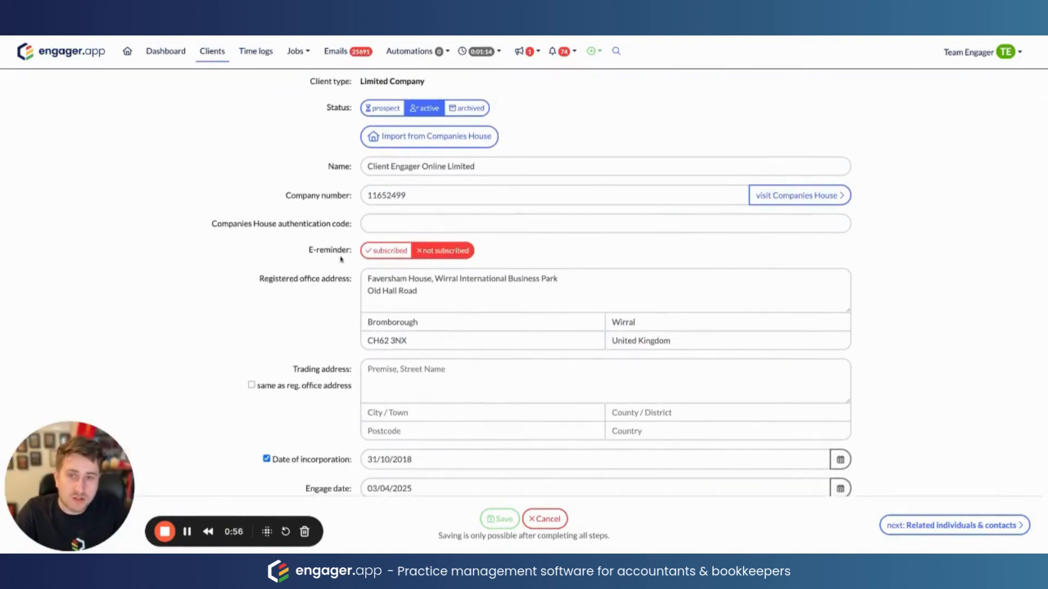
{"action": "scroll", "coordinate": [341, 259], "scroll_direction": "down", "scroll_amount": 5}
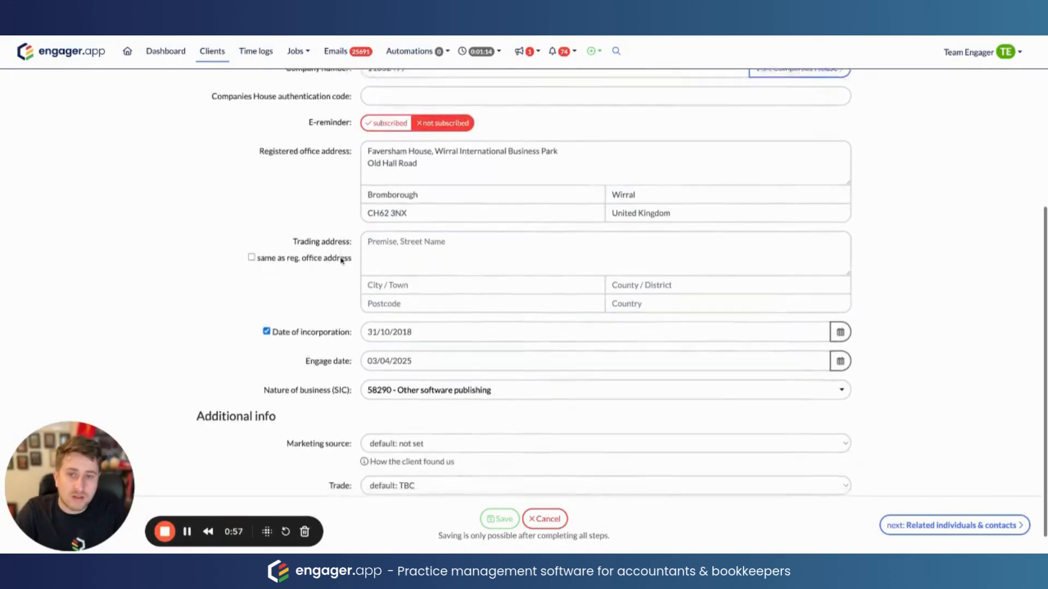
{"action": "scroll", "coordinate": [341, 261], "scroll_direction": "down", "scroll_amount": 1}
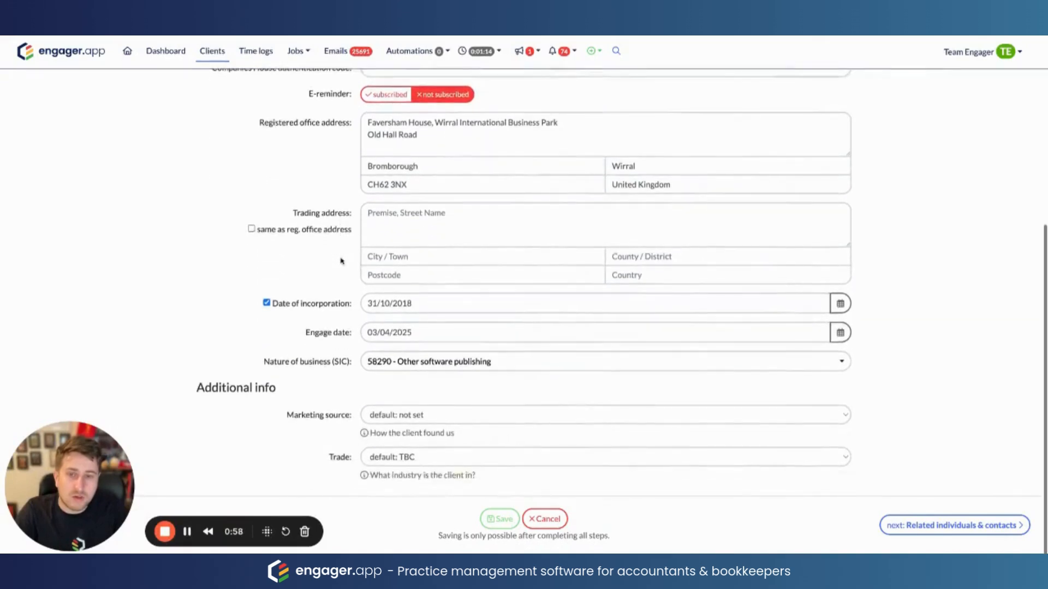
{"action": "left_click", "coordinate": [251, 230]}
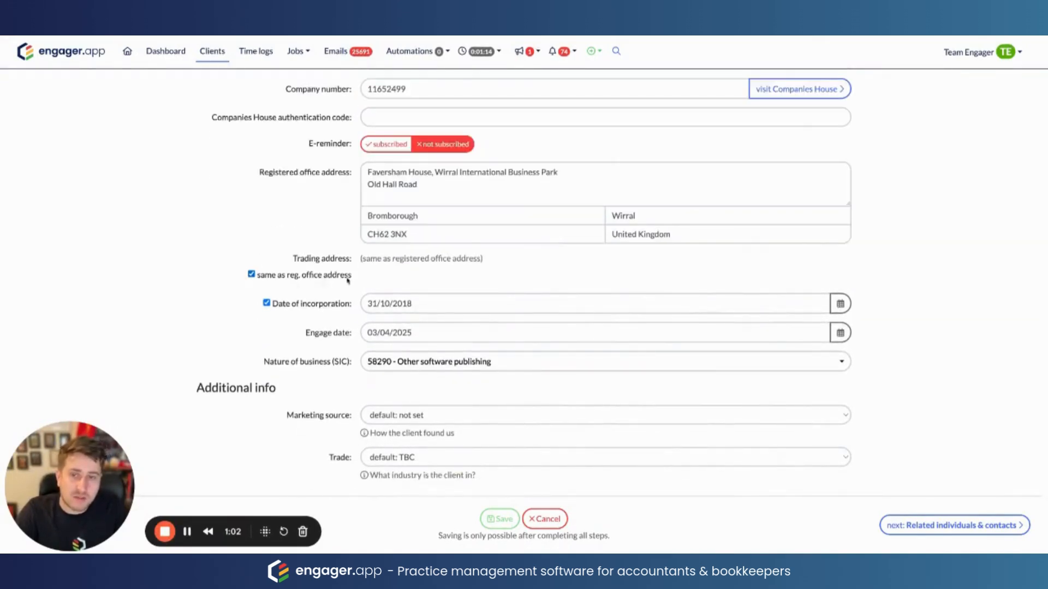
{"action": "scroll", "coordinate": [351, 273], "scroll_direction": "down", "scroll_amount": 1}
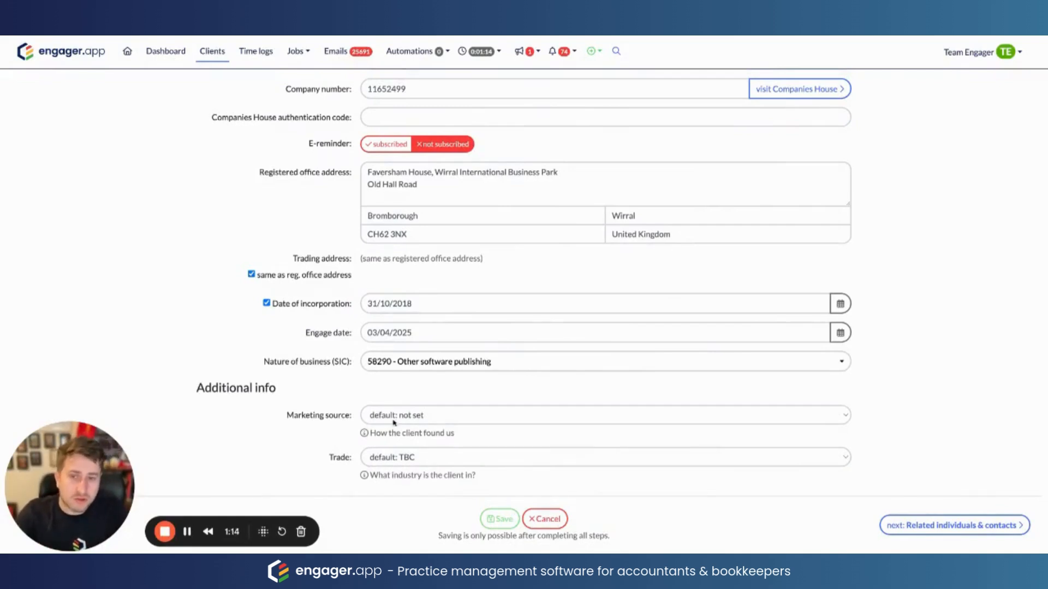
- In the related individuals stage, link the four officers imported from Companies House that have matching names in the database
{"action": "left_click", "coordinate": [924, 532]}
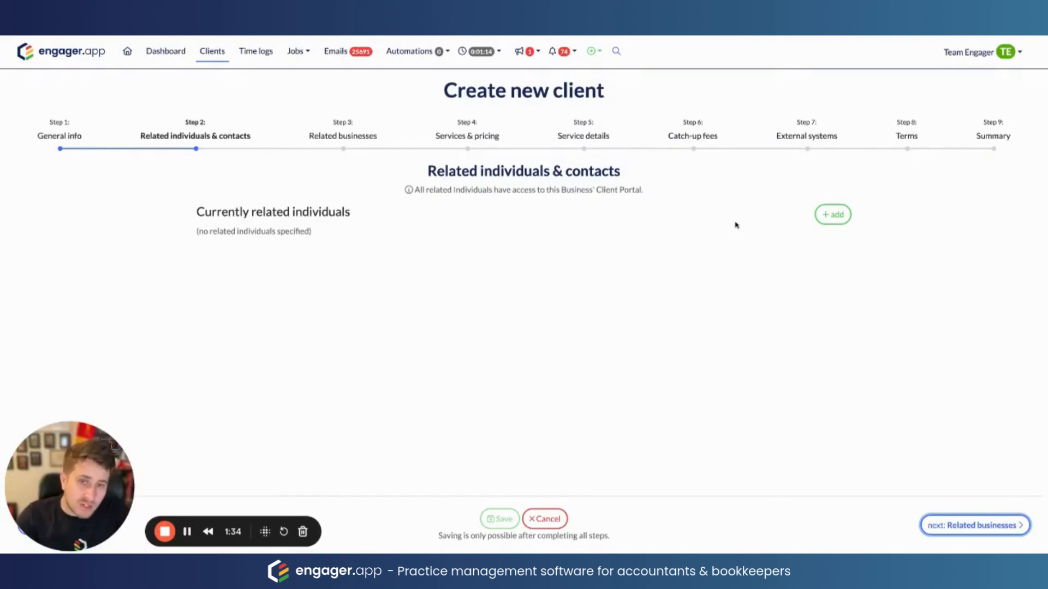
{"action": "left_click", "coordinate": [825, 220]}
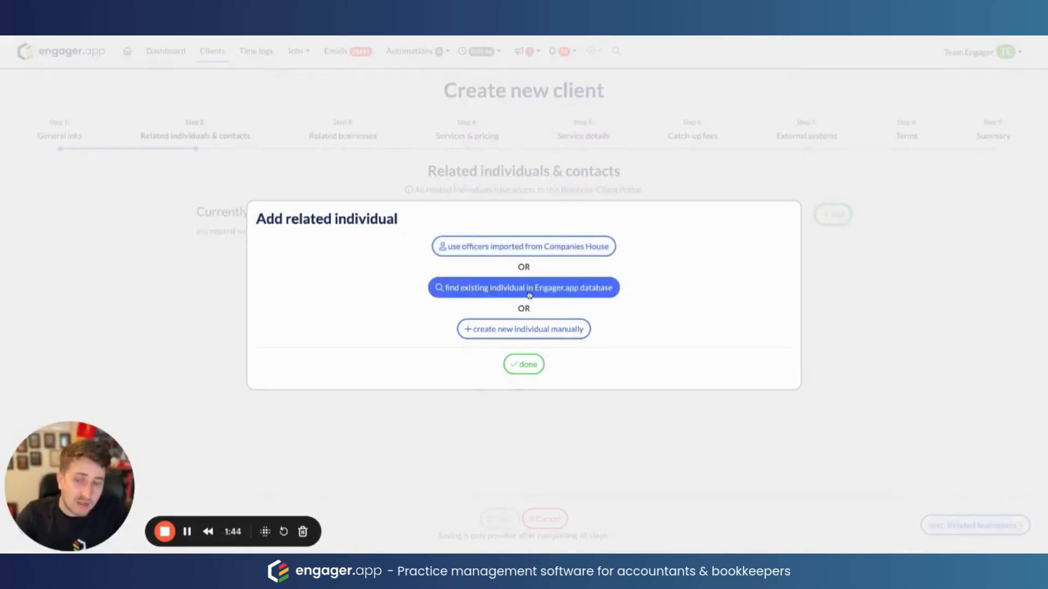
{"action": "left_click", "coordinate": [522, 246]}
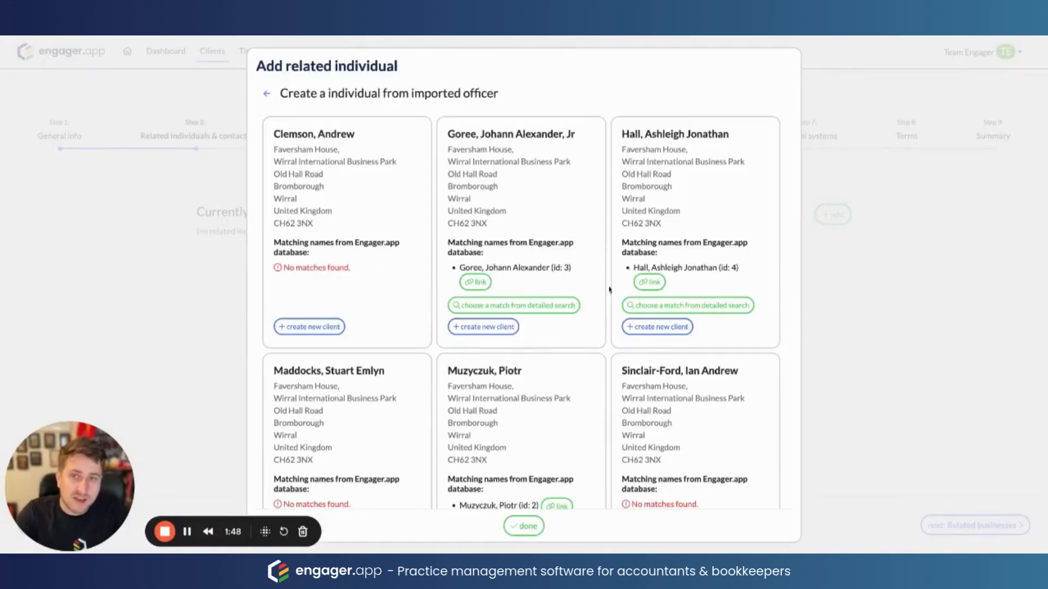
{"action": "left_click", "coordinate": [475, 283]}
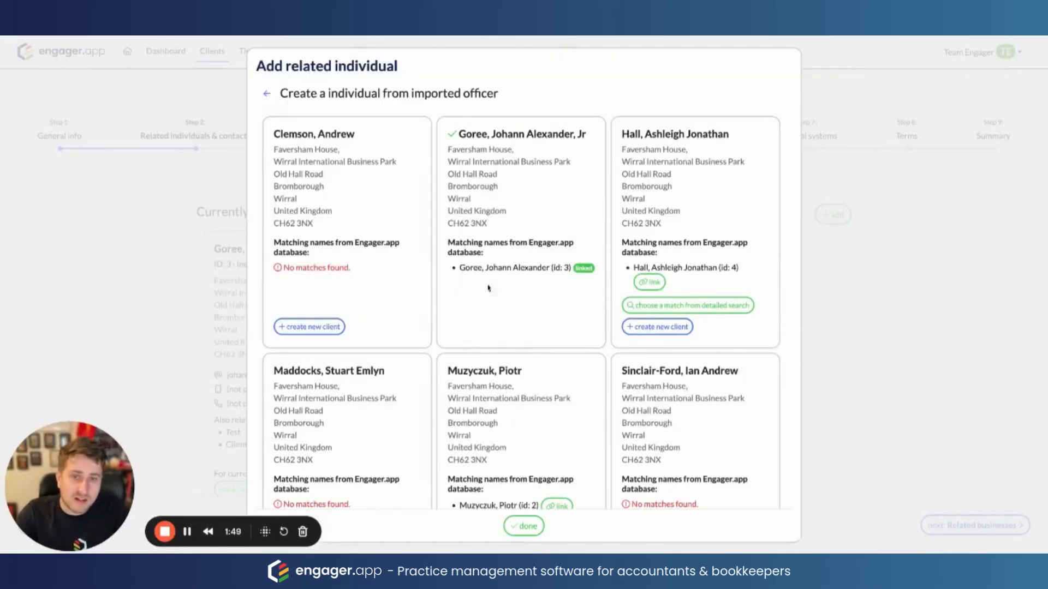
{"action": "left_click", "coordinate": [652, 282]}
{"action": "scroll", "coordinate": [553, 220], "scroll_direction": "down", "scroll_amount": 5}
{"action": "left_click", "coordinate": [557, 246]}
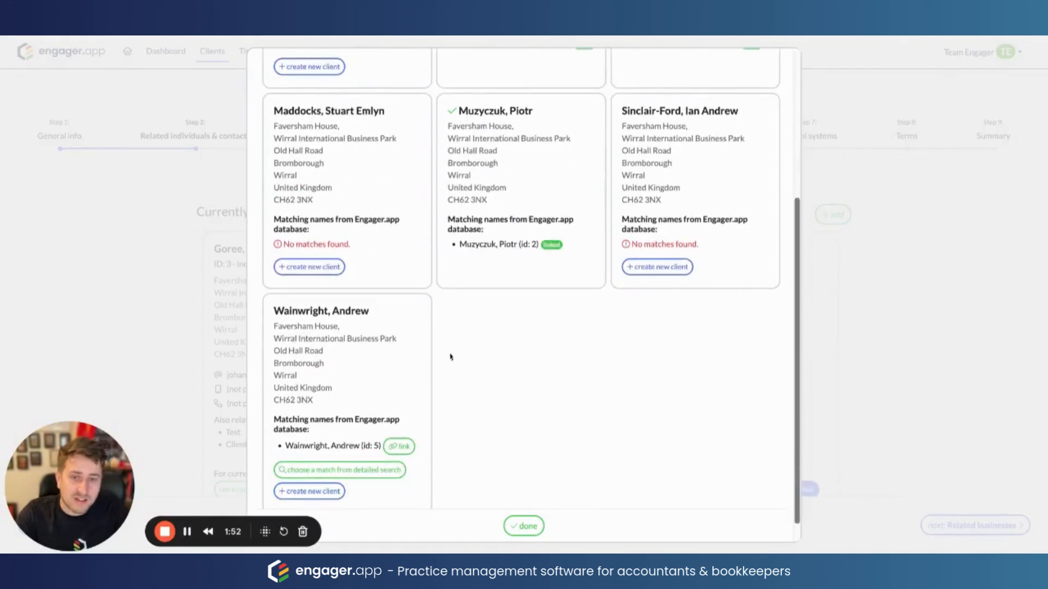
{"action": "left_click", "coordinate": [399, 444]}
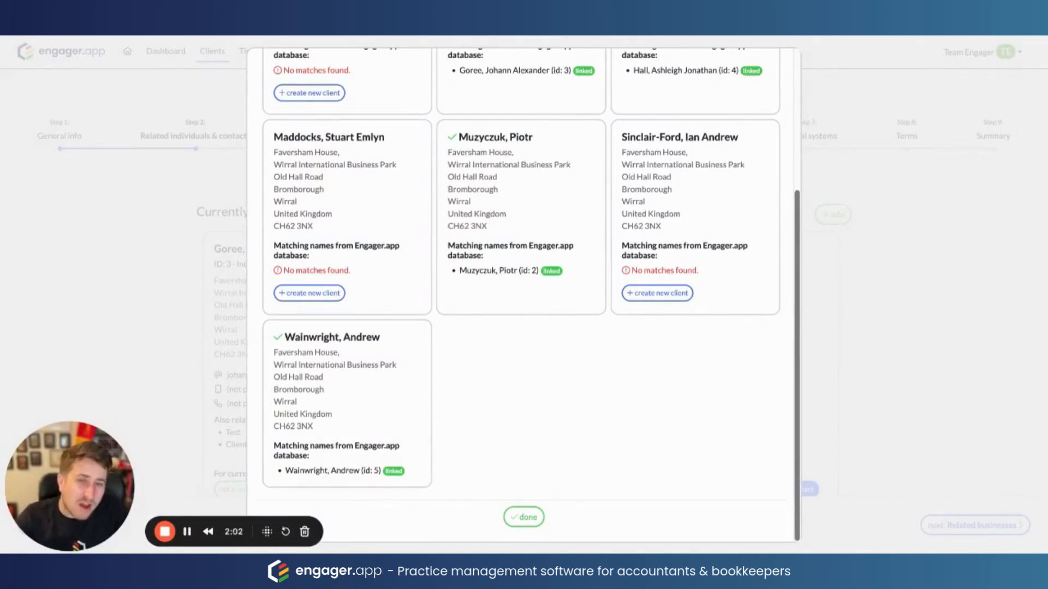
- Create new clients for the three imported officers without database matches and finish adding related individuals
{"action": "scroll", "coordinate": [331, 304], "scroll_direction": "up", "scroll_amount": 3}
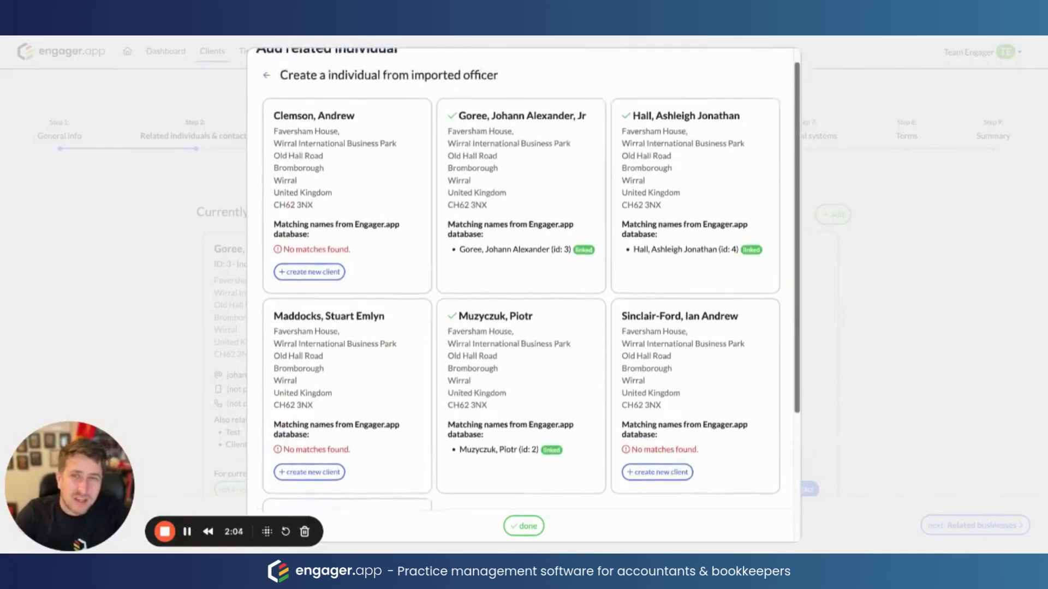
{"action": "left_click", "coordinate": [305, 248]}
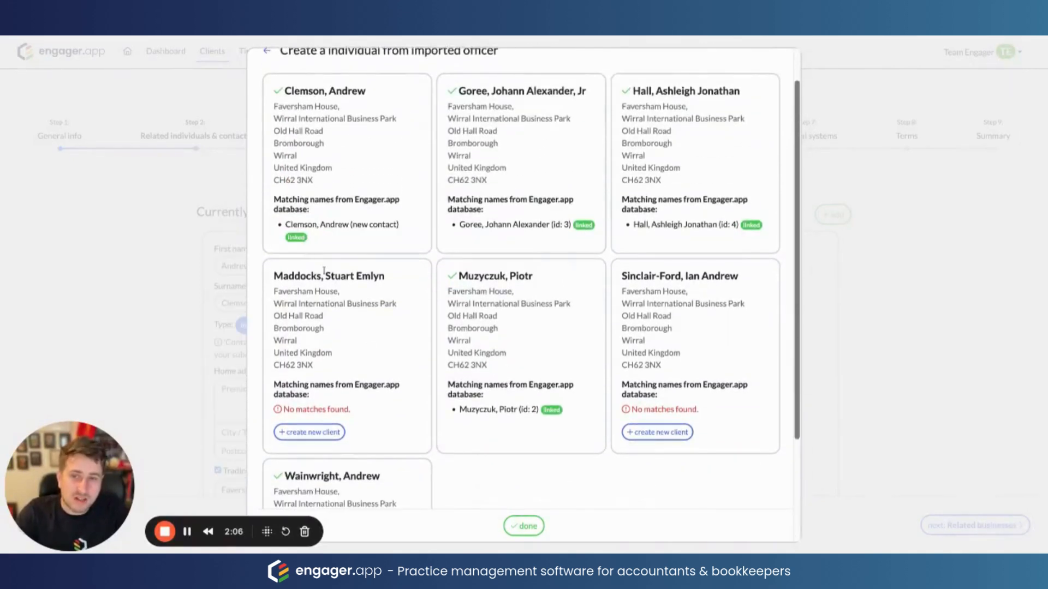
{"action": "left_click", "coordinate": [312, 429]}
{"action": "left_click", "coordinate": [658, 433]}
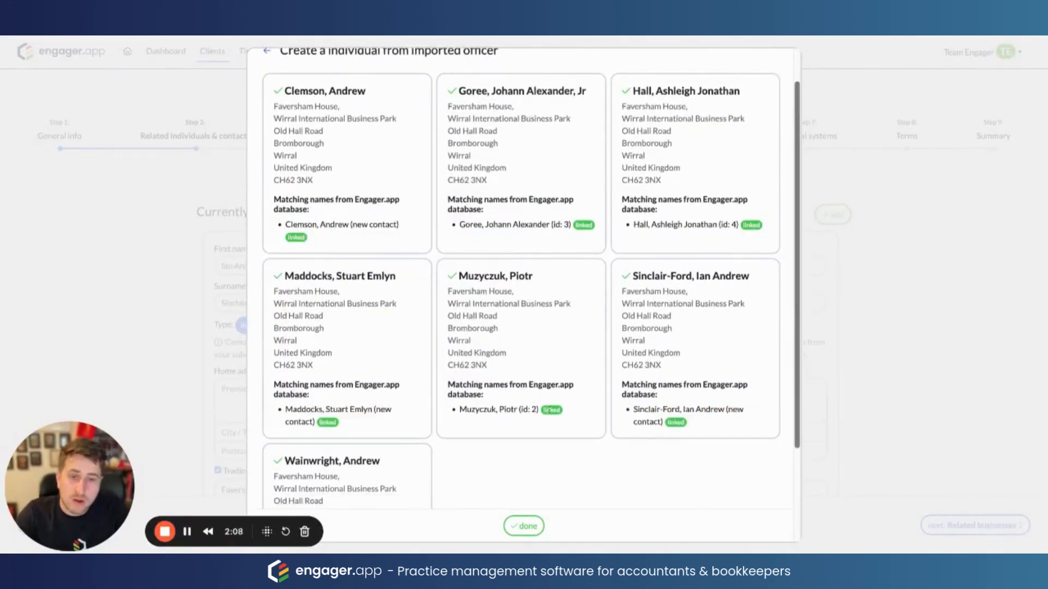
{"action": "left_click", "coordinate": [524, 526]}
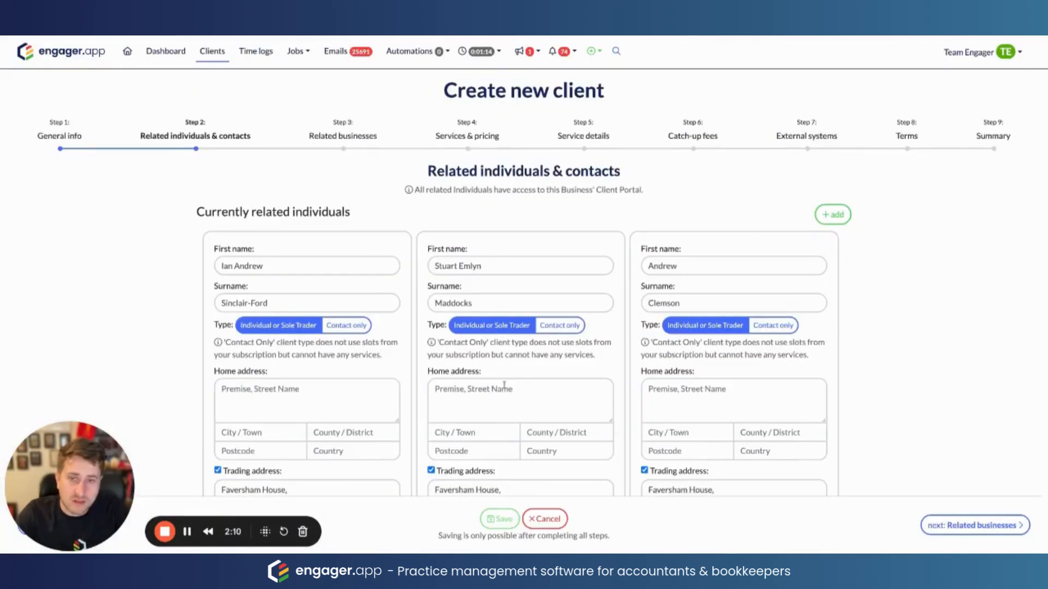
- Review the related individuals' cards, including client type, addresses, contact details, contact role and email linking options
{"action": "scroll", "coordinate": [504, 384], "scroll_direction": "down", "scroll_amount": 12}
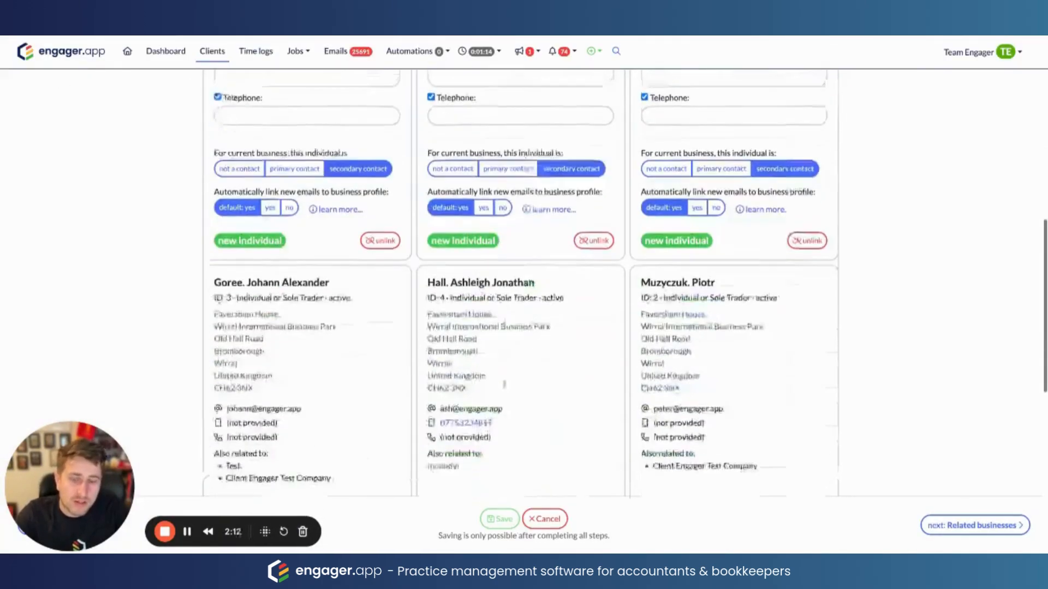
{"action": "scroll", "coordinate": [504, 383], "scroll_direction": "up", "scroll_amount": 12}
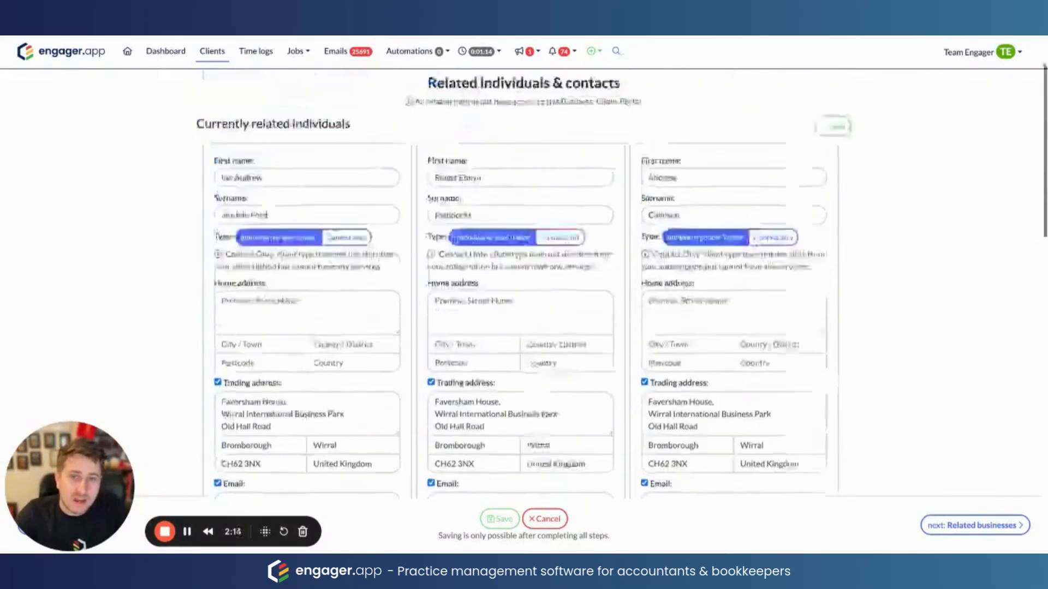
{"action": "scroll", "coordinate": [242, 299], "scroll_direction": "down", "scroll_amount": 1}
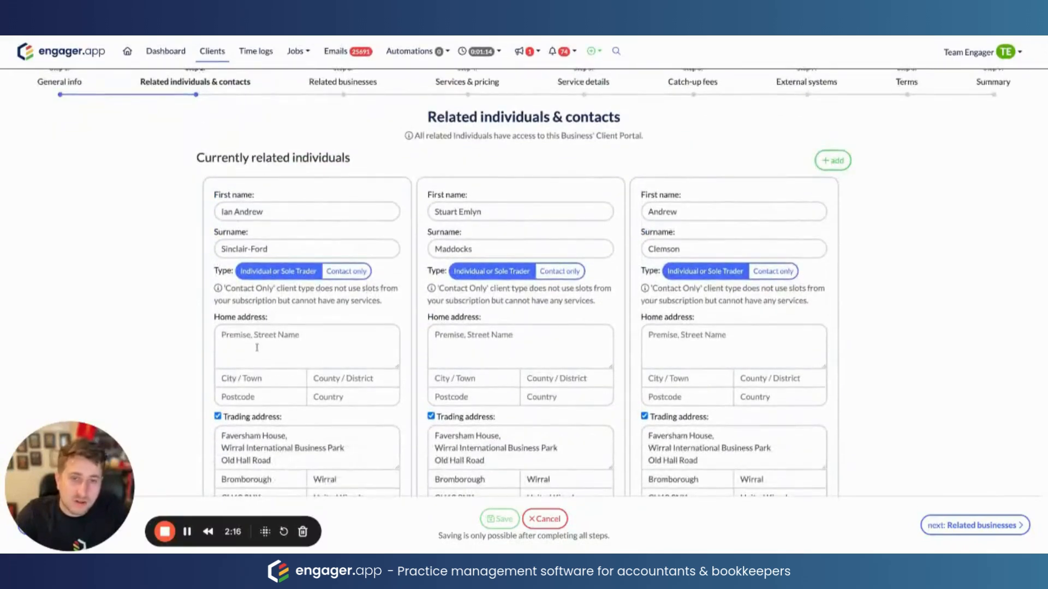
{"action": "scroll", "coordinate": [256, 348], "scroll_direction": "down", "scroll_amount": 1}
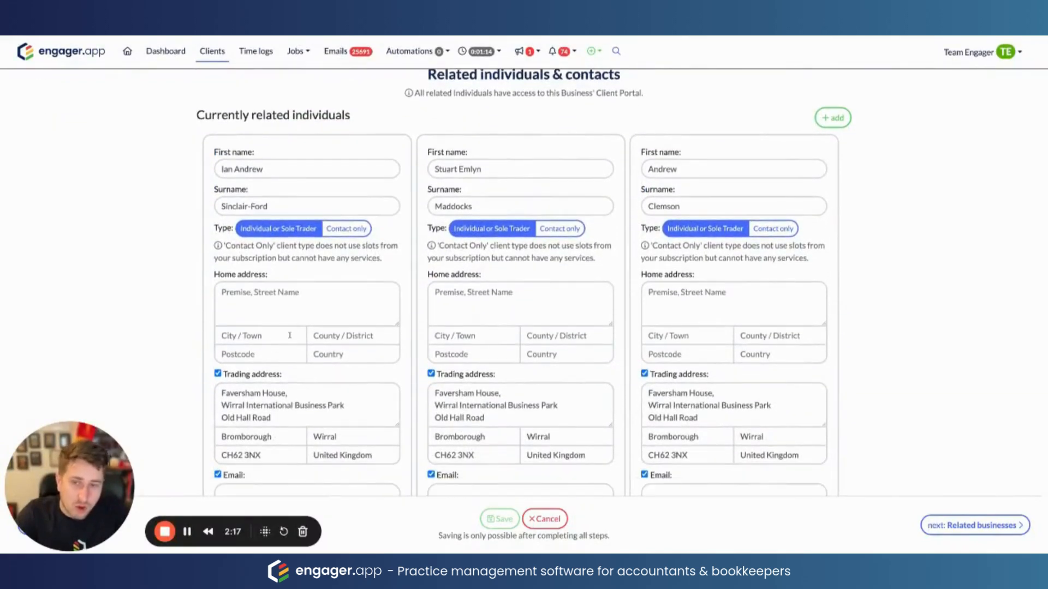
{"action": "scroll", "coordinate": [283, 324], "scroll_direction": "down", "scroll_amount": 4}
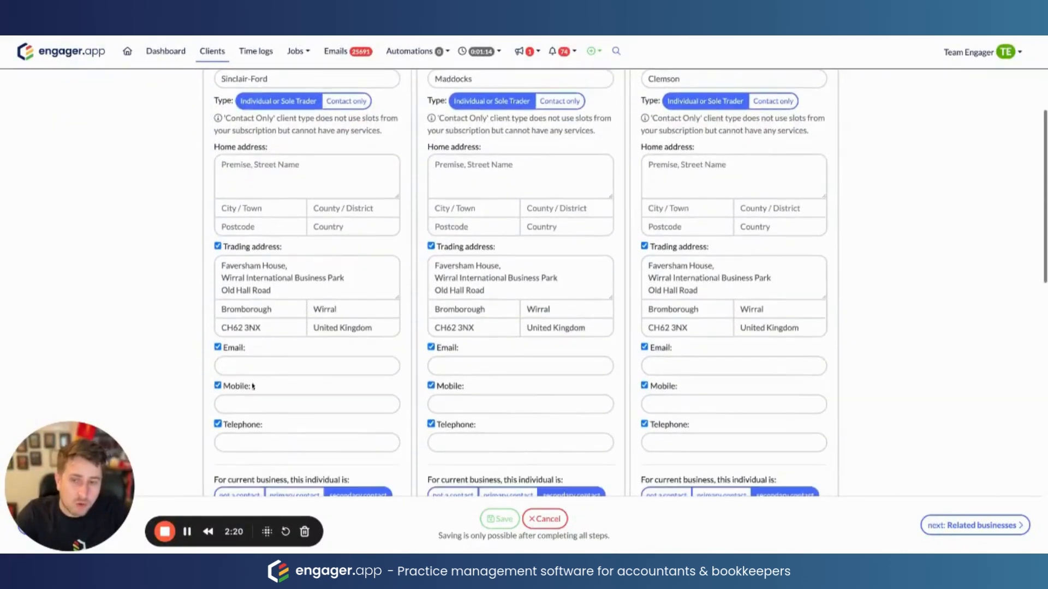
{"action": "scroll", "coordinate": [262, 401], "scroll_direction": "down", "scroll_amount": 4}
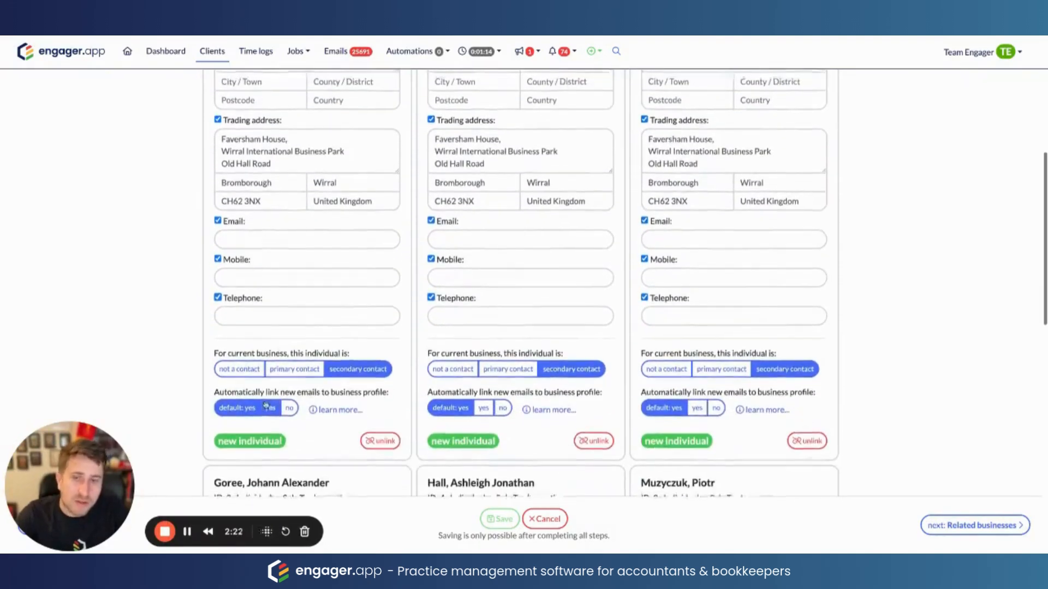
{"action": "scroll", "coordinate": [334, 409], "scroll_direction": "down", "scroll_amount": 1}
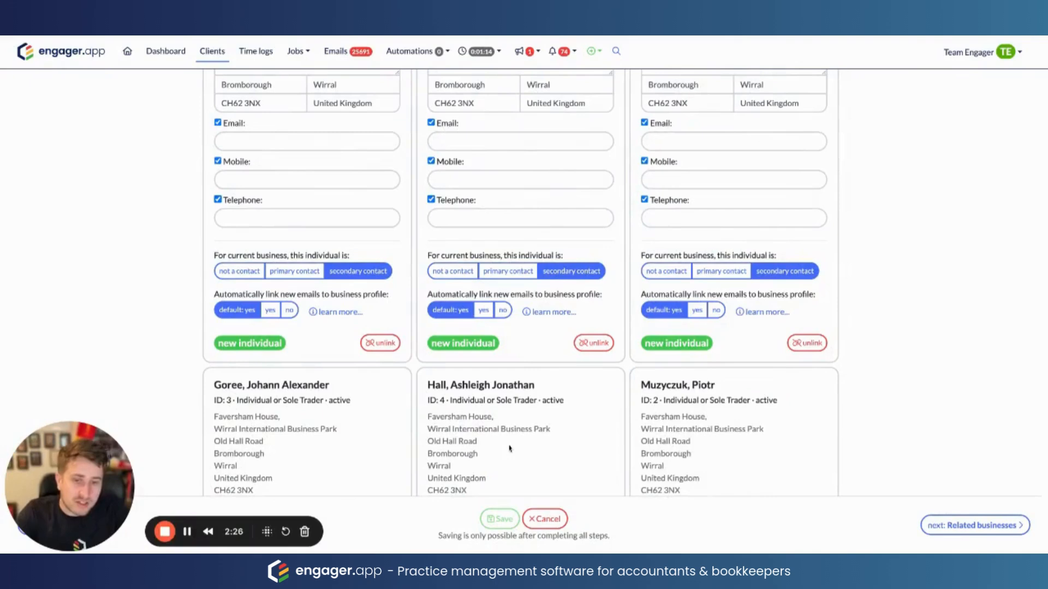
{"action": "scroll", "coordinate": [528, 449], "scroll_direction": "up", "scroll_amount": 7}
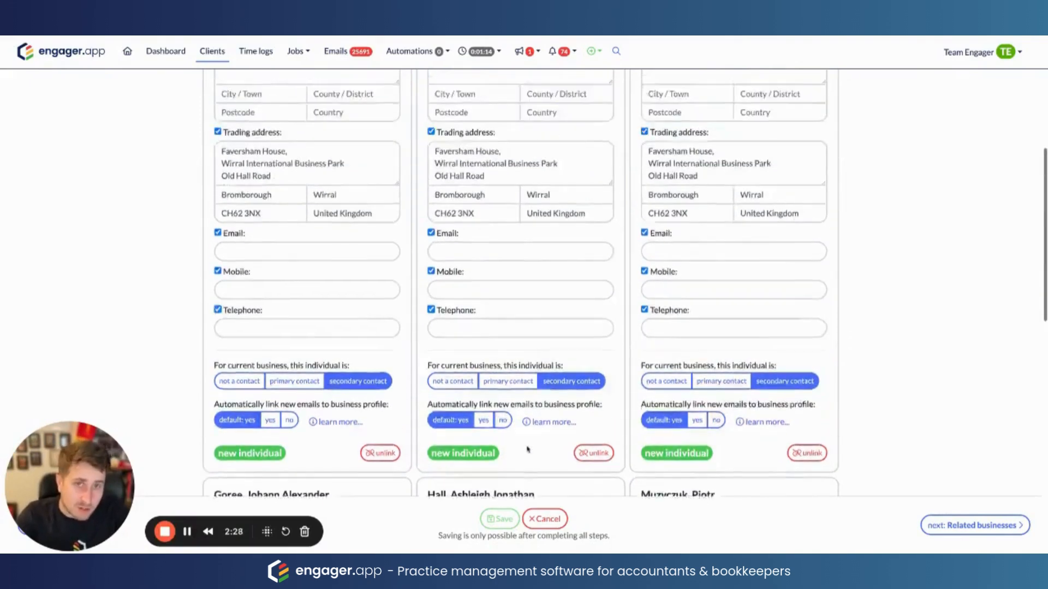
{"action": "scroll", "coordinate": [528, 449], "scroll_direction": "up", "scroll_amount": 2}
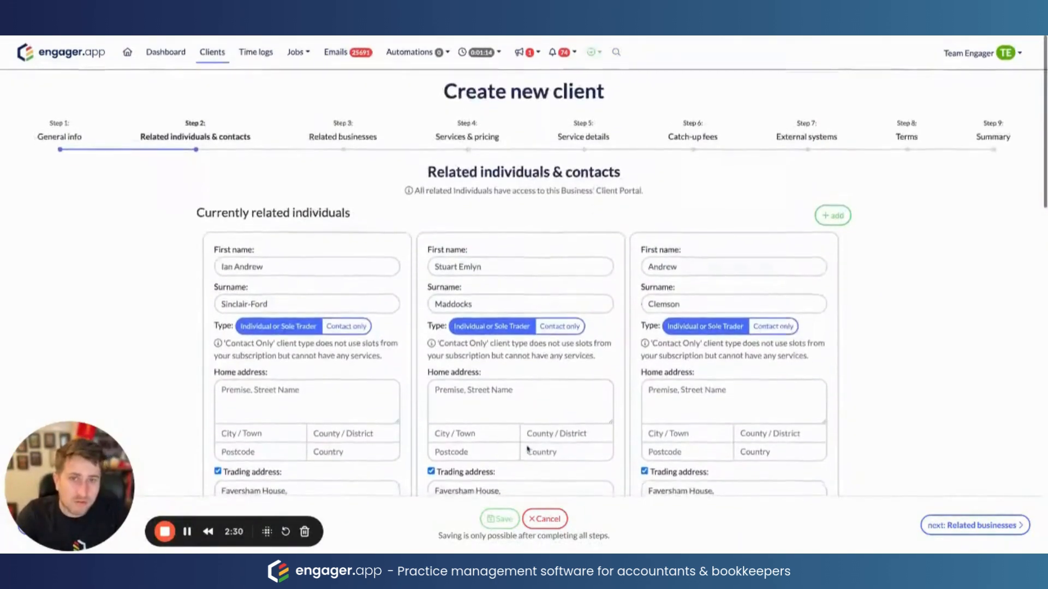
- In the related businesses stage, search the client database for "Engager" and link Engager.app Limited as a related business
{"action": "left_click", "coordinate": [1001, 526]}
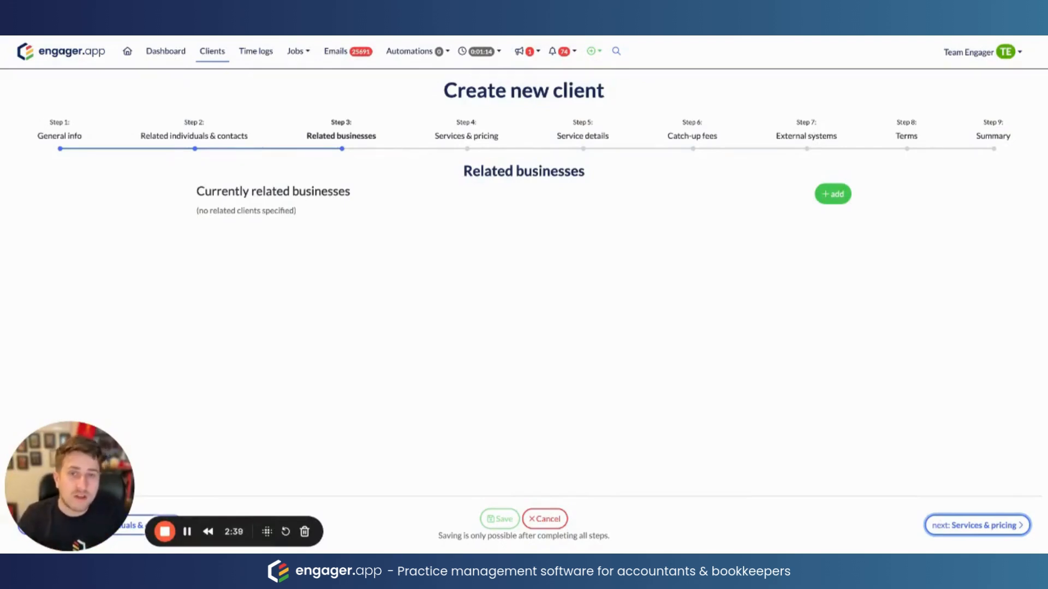
{"action": "left_click", "coordinate": [833, 194]}
{"action": "left_click", "coordinate": [590, 284]}
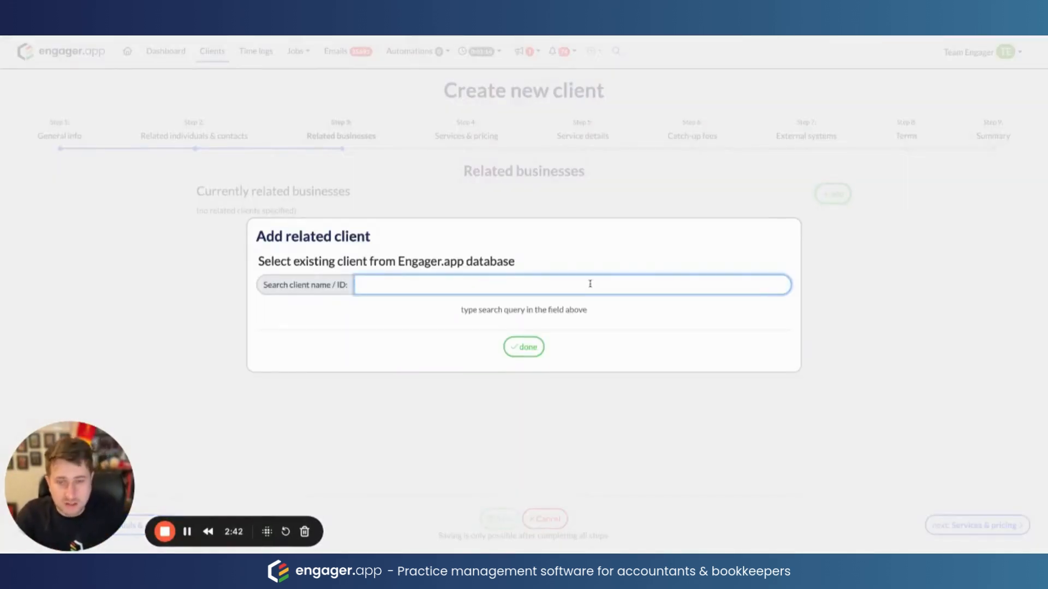
{"action": "type", "text": "Ash"}
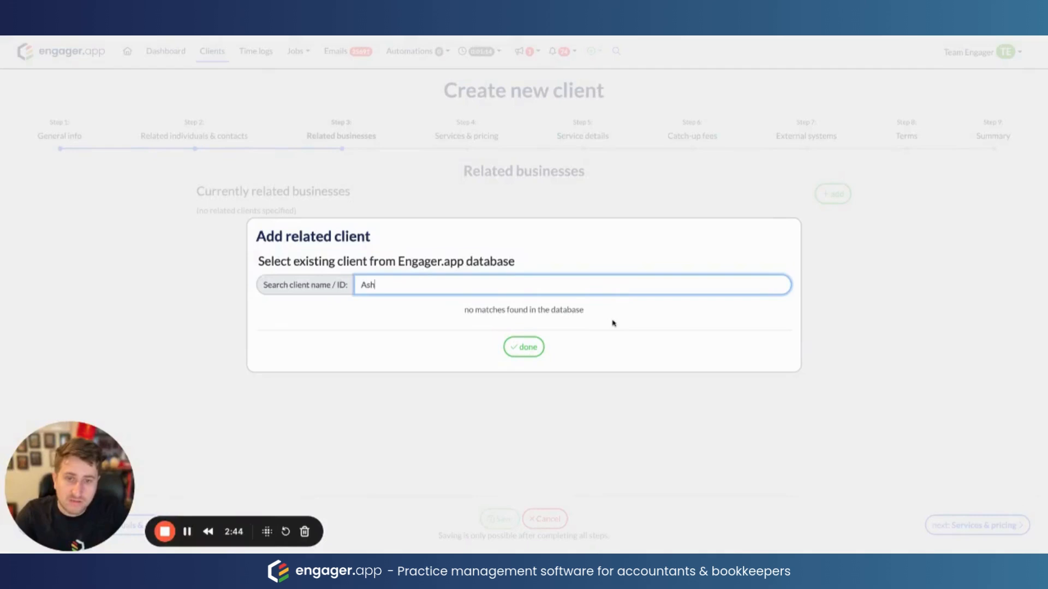
{"action": "key", "text": "ctrl+a"}
{"action": "key", "text": "BackSpace"}
{"action": "type", "text": "Eng"}
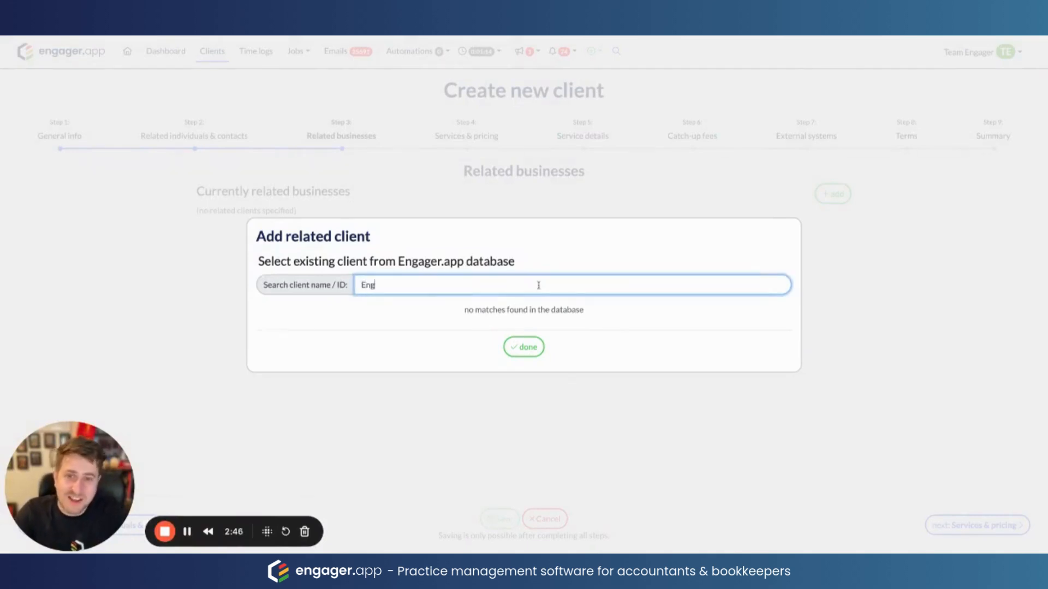
{"action": "type", "text": "ager"}
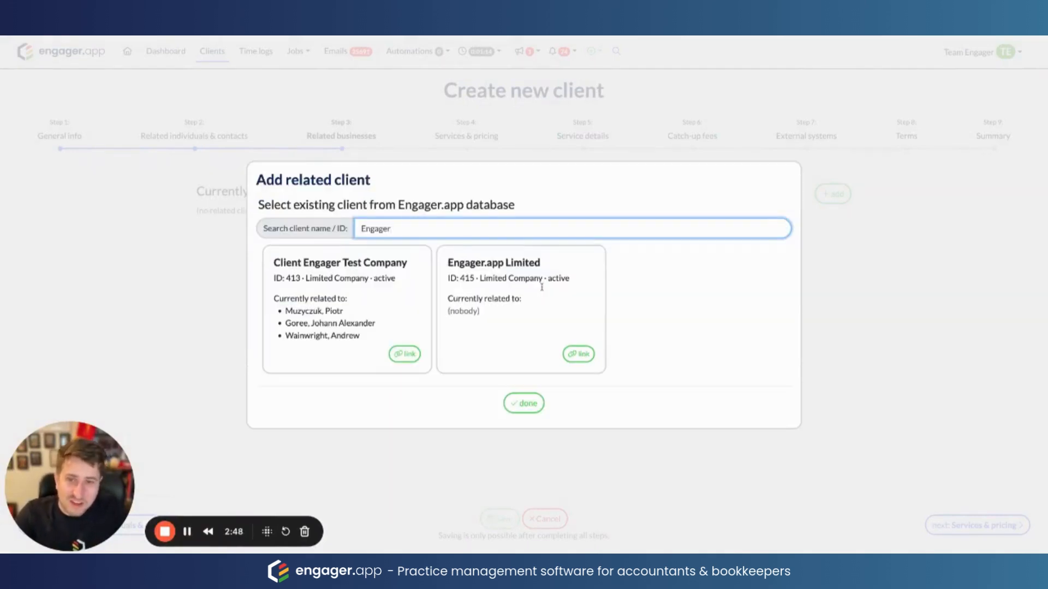
{"action": "left_click", "coordinate": [578, 353]}
{"action": "left_click", "coordinate": [528, 404]}
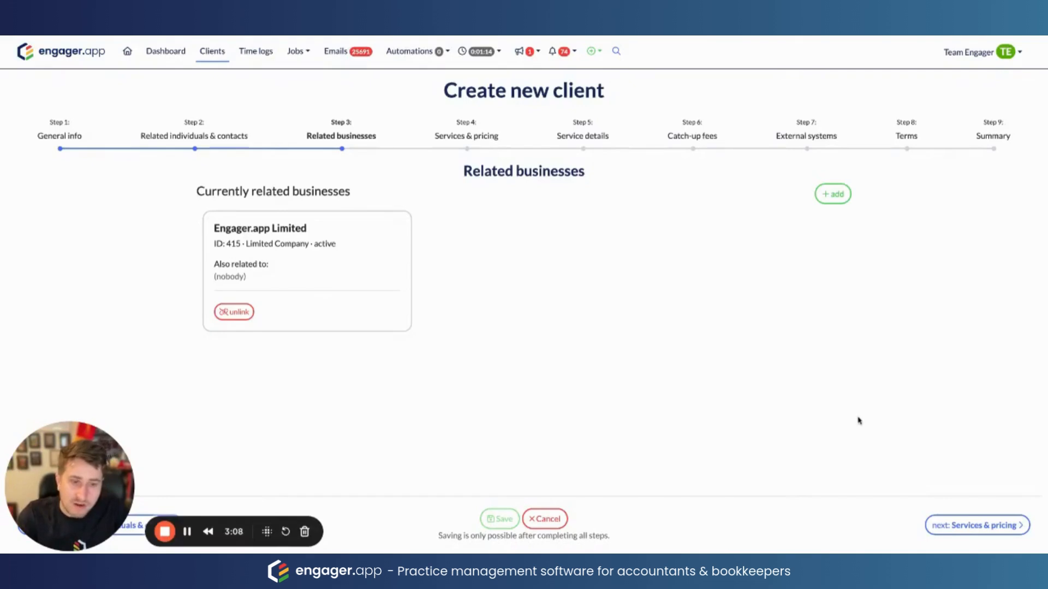
- In the services and pricing stage, enable Bookkeeping - Process Bank Transactions with Fortnightly frequency and an average of 51-100 bank transactions
{"action": "left_click", "coordinate": [979, 523]}
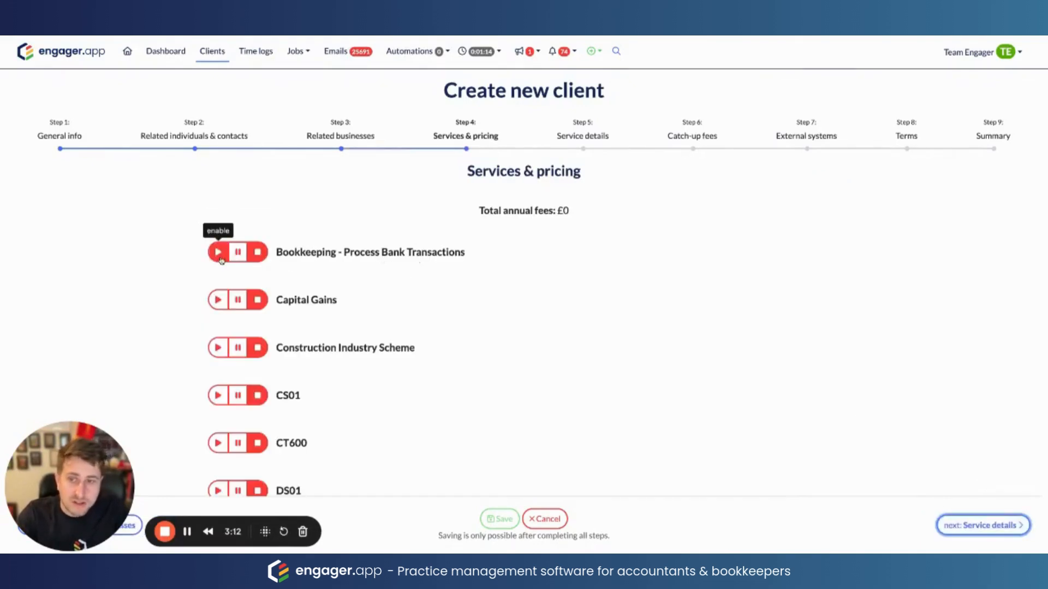
{"action": "scroll", "coordinate": [346, 331], "scroll_direction": "down", "scroll_amount": 1}
{"action": "scroll", "coordinate": [346, 332], "scroll_direction": "down", "scroll_amount": 10}
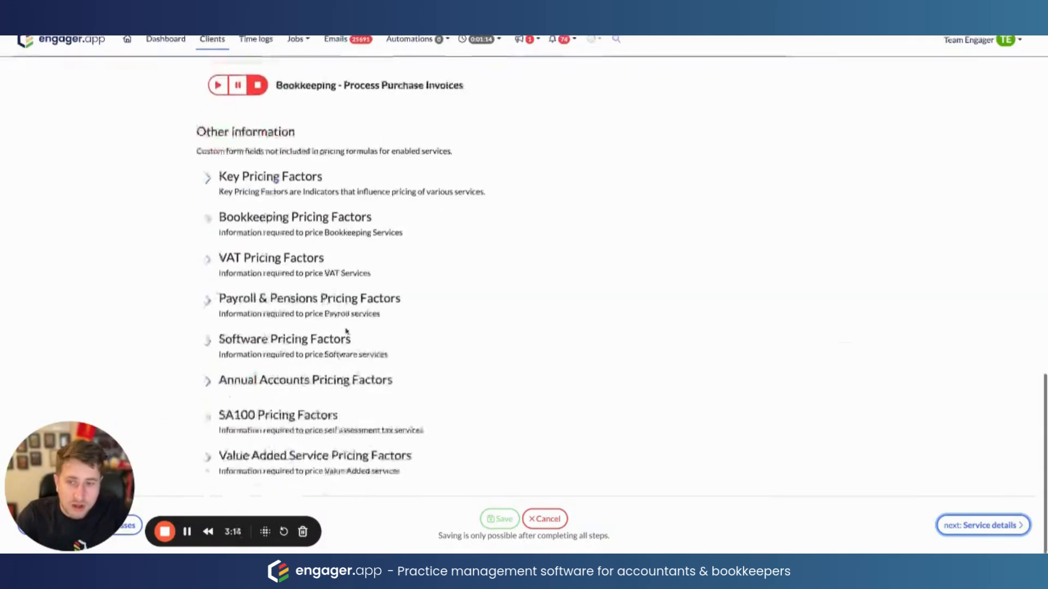
{"action": "scroll", "coordinate": [346, 332], "scroll_direction": "up", "scroll_amount": 12}
{"action": "scroll", "coordinate": [218, 262], "scroll_direction": "down", "scroll_amount": 2}
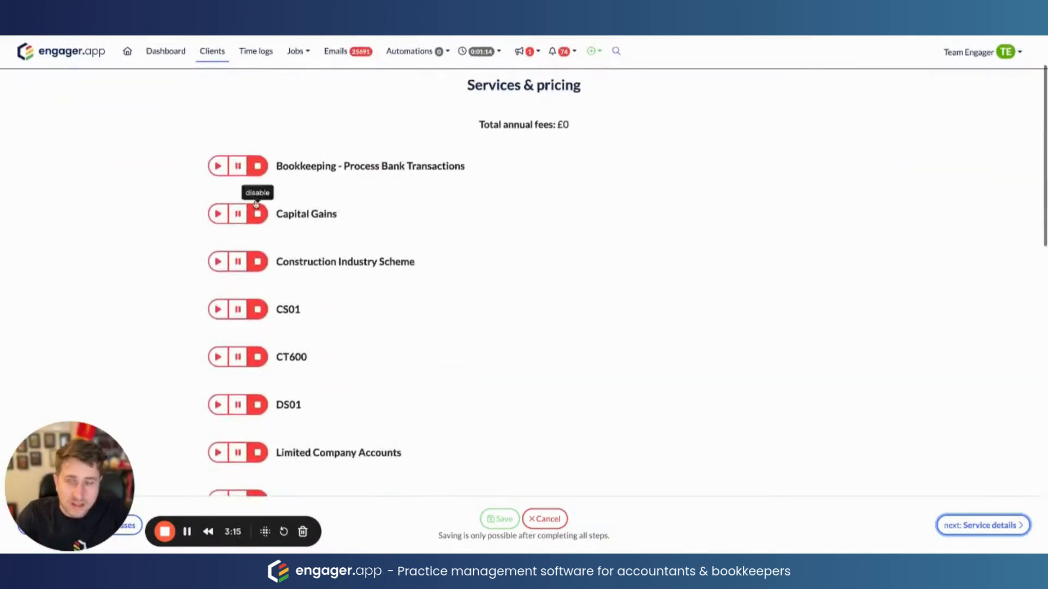
{"action": "left_click", "coordinate": [218, 167]}
{"action": "left_click", "coordinate": [423, 341]}
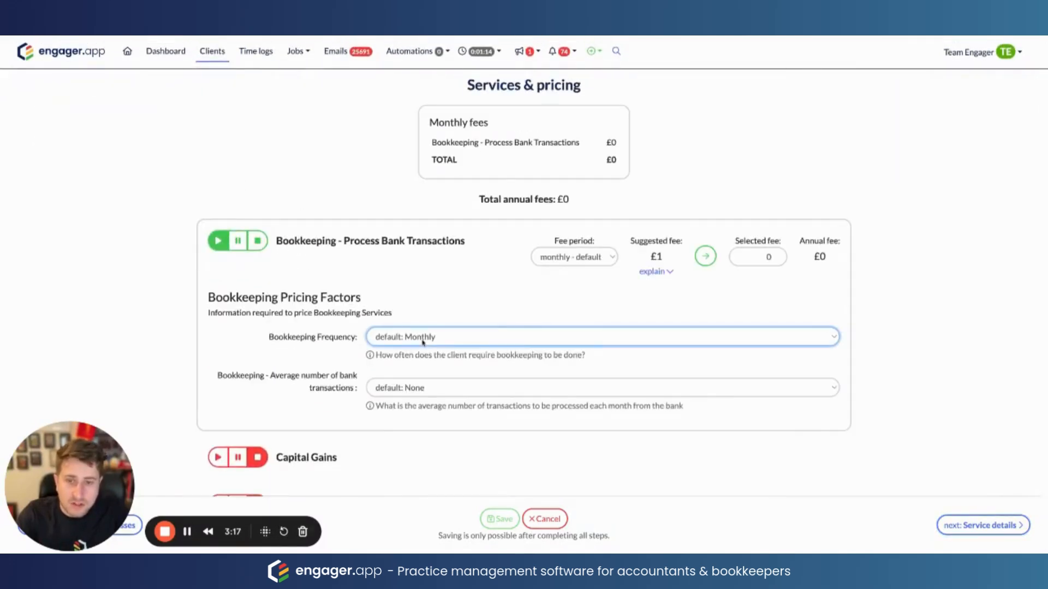
{"action": "left_click", "coordinate": [422, 367]}
{"action": "left_click", "coordinate": [421, 390]}
{"action": "left_click", "coordinate": [423, 420]}
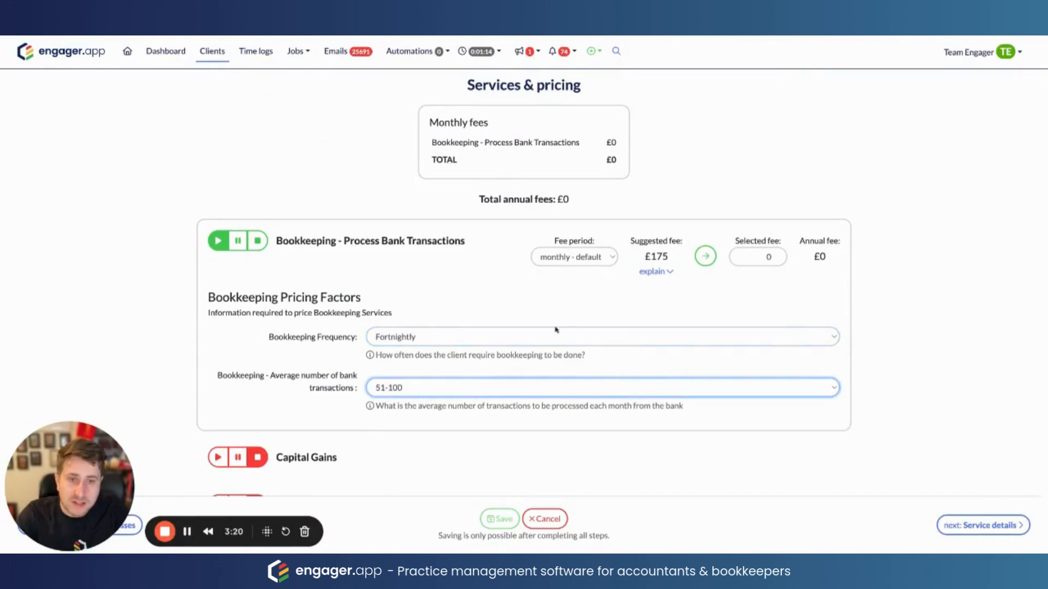
- Apply the suggested £175 monthly fee as the selected fee for bank transaction bookkeeping and check its annual fee
{"action": "double_click", "coordinate": [667, 257]}
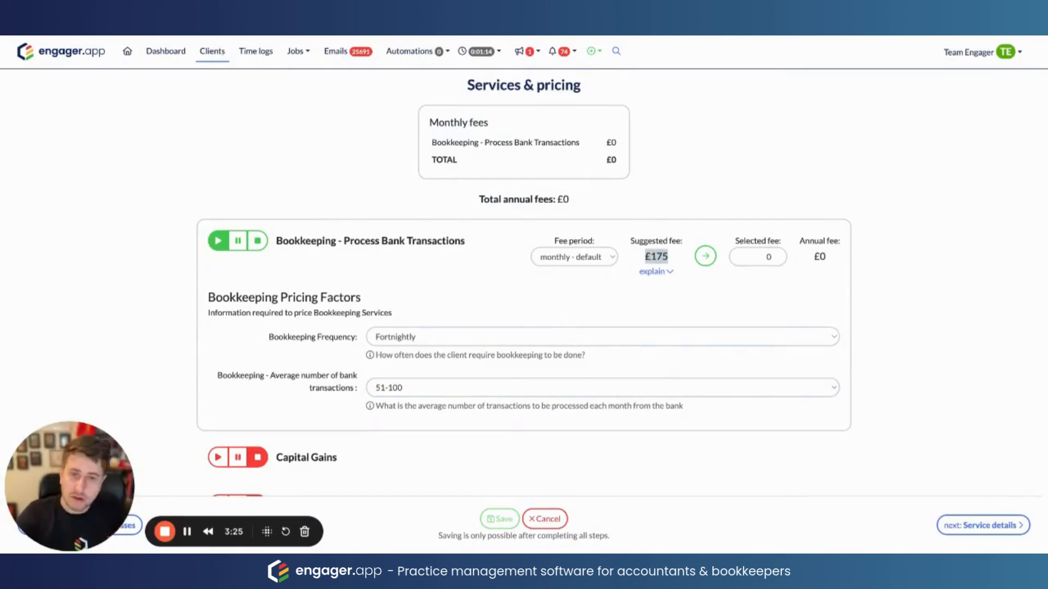
{"action": "left_click", "coordinate": [706, 256]}
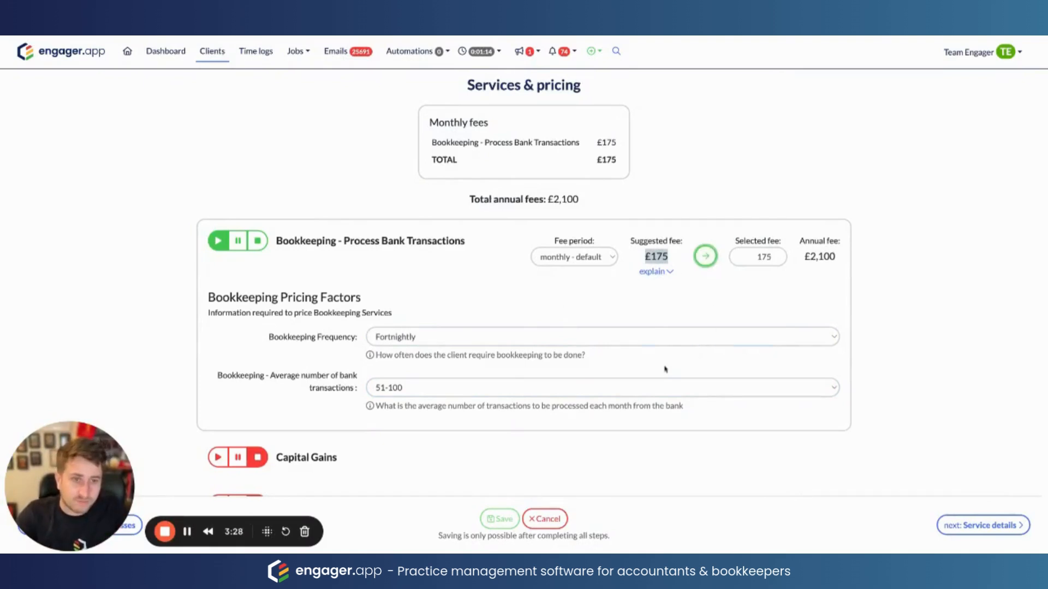
{"action": "left_click", "coordinate": [670, 324]}
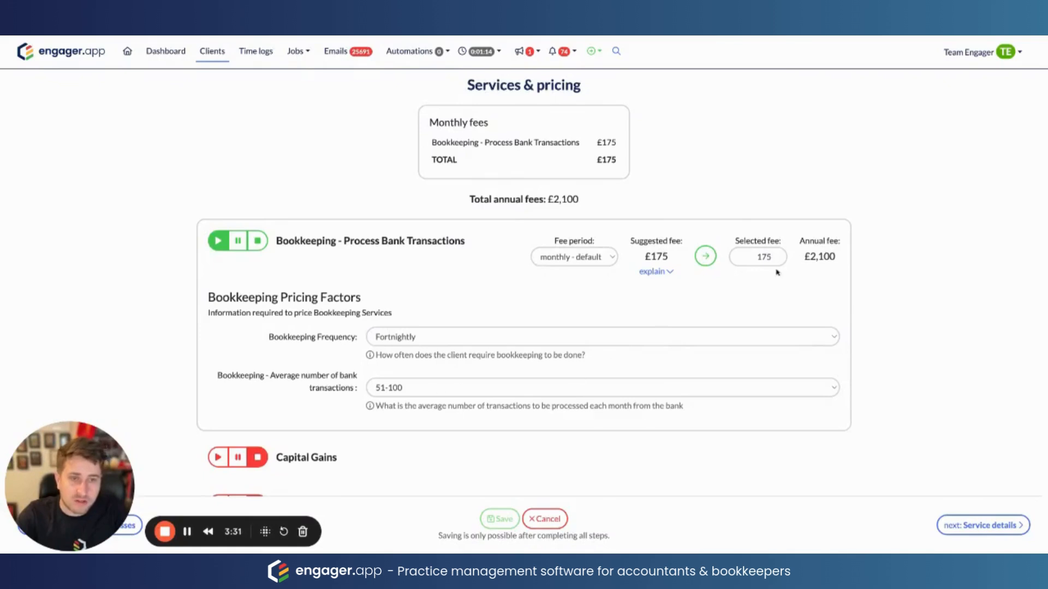
{"action": "left_click_drag", "start_coordinate": [813, 256], "coordinate": [844, 263]}
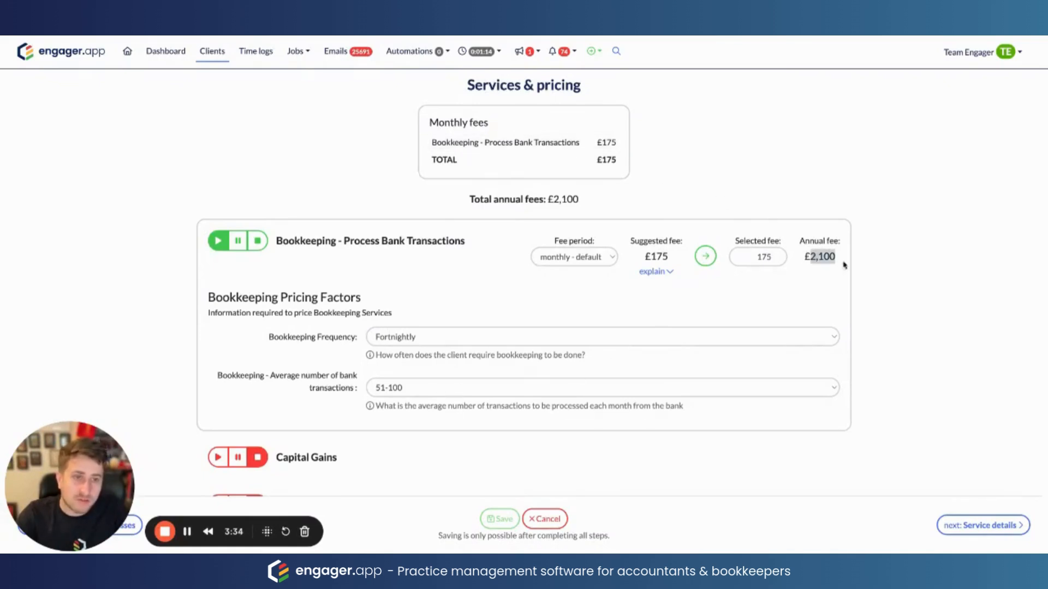
{"action": "left_click", "coordinate": [787, 294]}
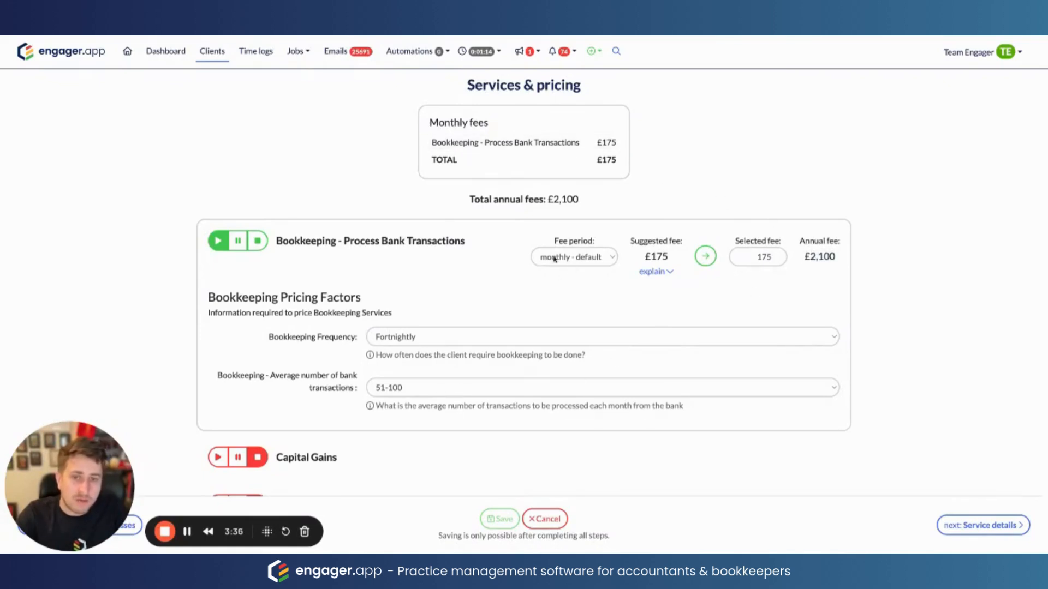
- Enable the CT600 service with an annual fee of £150 and check the fee summary
{"action": "scroll", "coordinate": [489, 302], "scroll_direction": "down", "scroll_amount": 5}
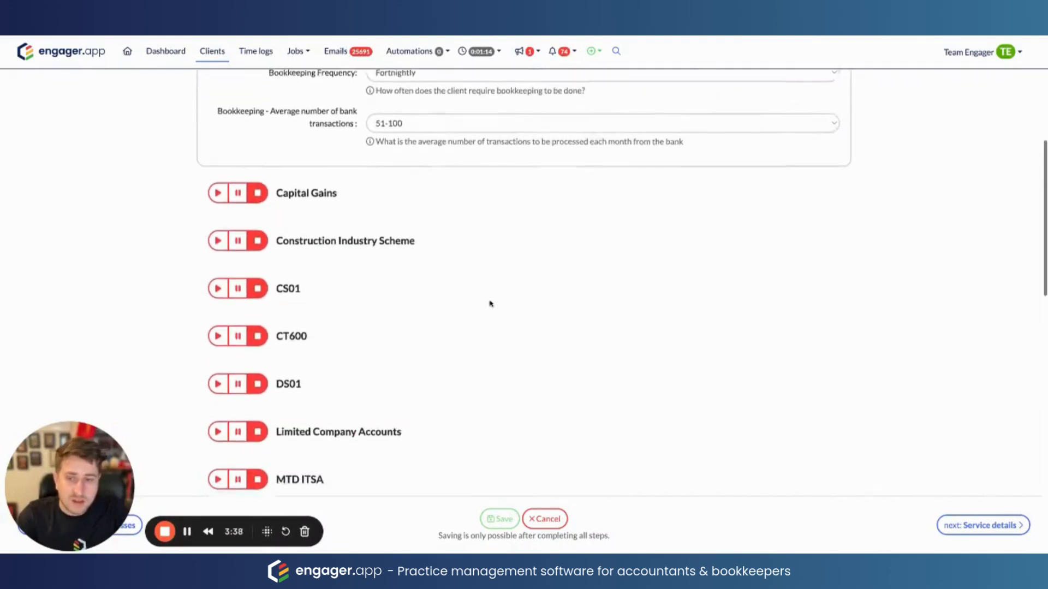
{"action": "left_click", "coordinate": [228, 331]}
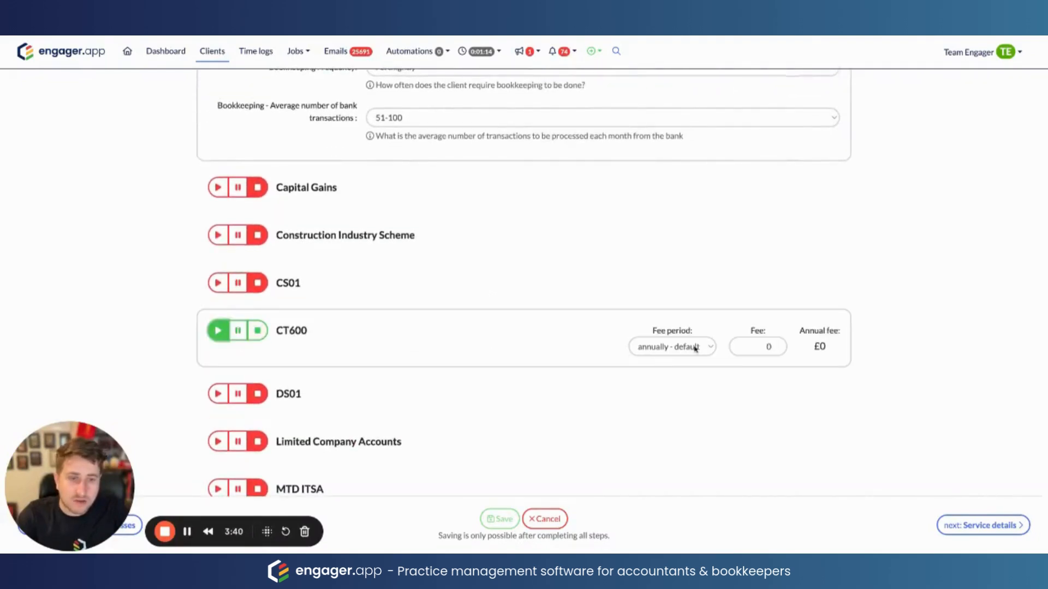
{"action": "left_click", "coordinate": [775, 346]}
{"action": "type", "text": "150"}
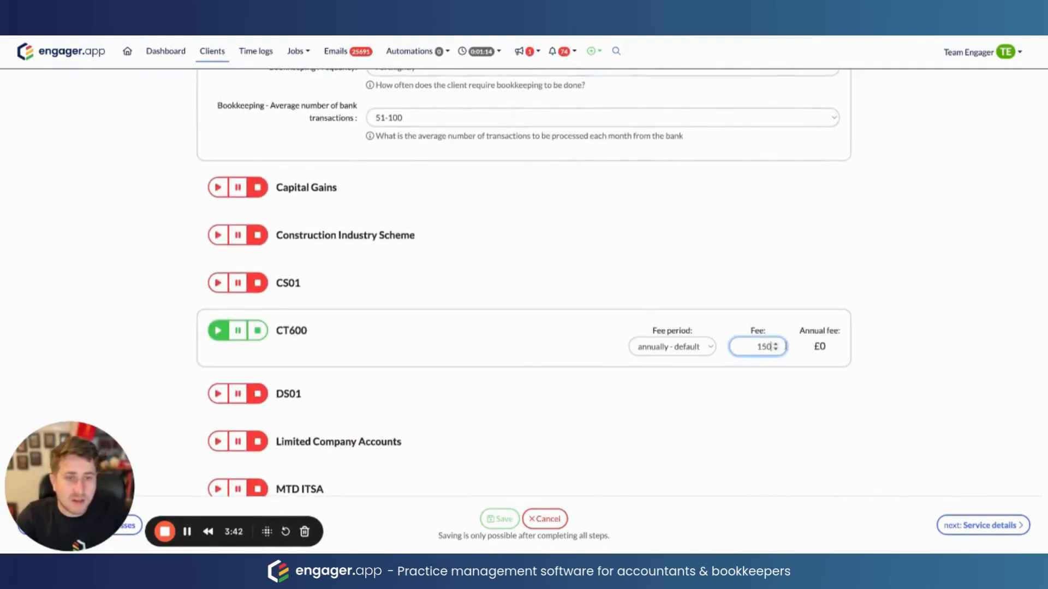
{"action": "left_click", "coordinate": [728, 375]}
{"action": "scroll", "coordinate": [688, 315], "scroll_direction": "up", "scroll_amount": 7}
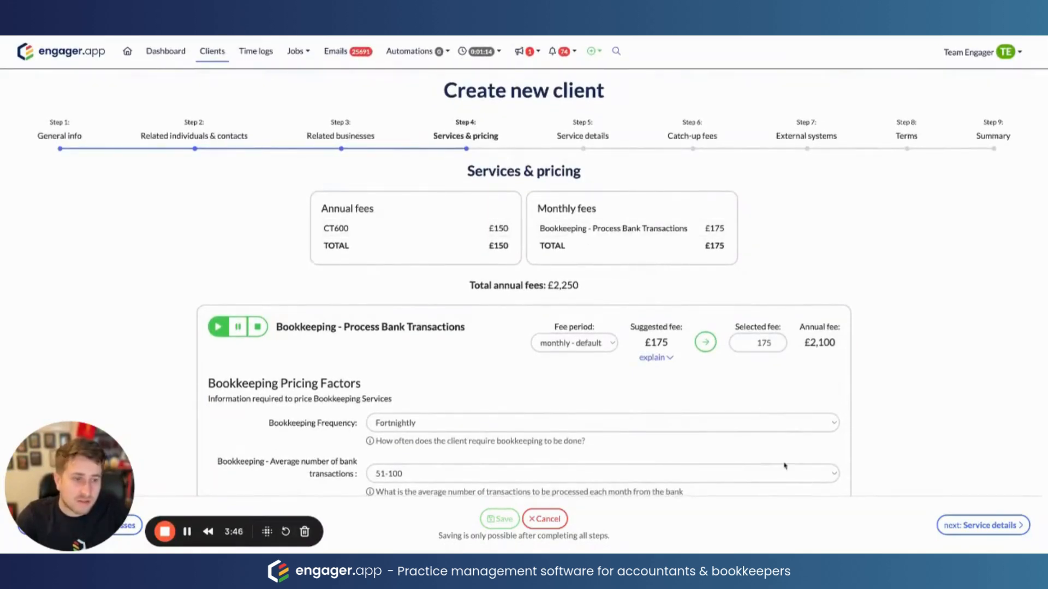
- In the service details stage, set the bank transaction bookkeeping service's next due date to 30/04/2025
{"action": "left_click", "coordinate": [961, 526]}
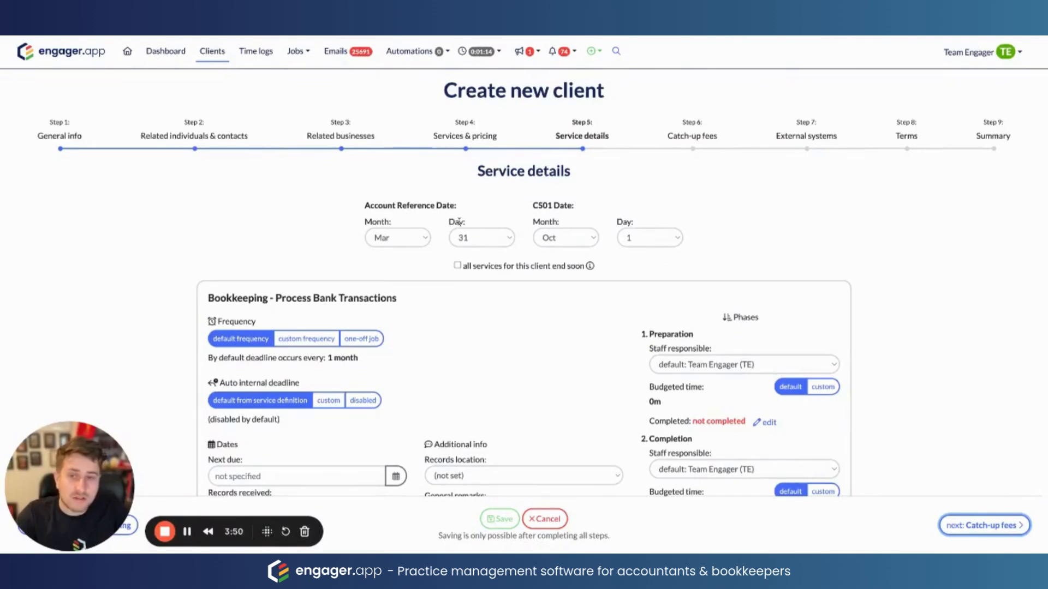
{"action": "scroll", "coordinate": [458, 221], "scroll_direction": "down", "scroll_amount": 3}
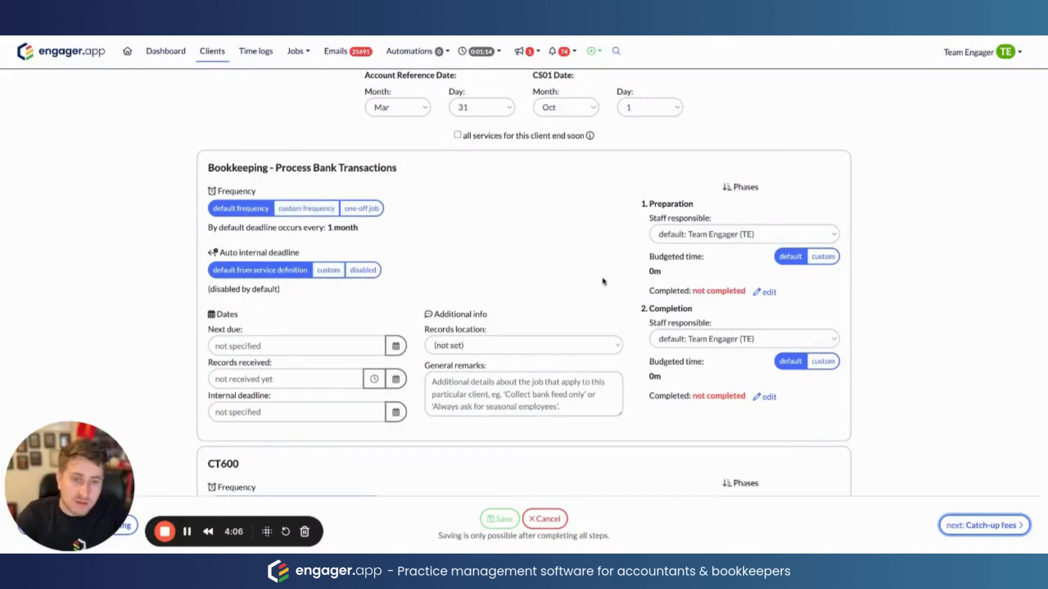
{"action": "left_click", "coordinate": [294, 349]}
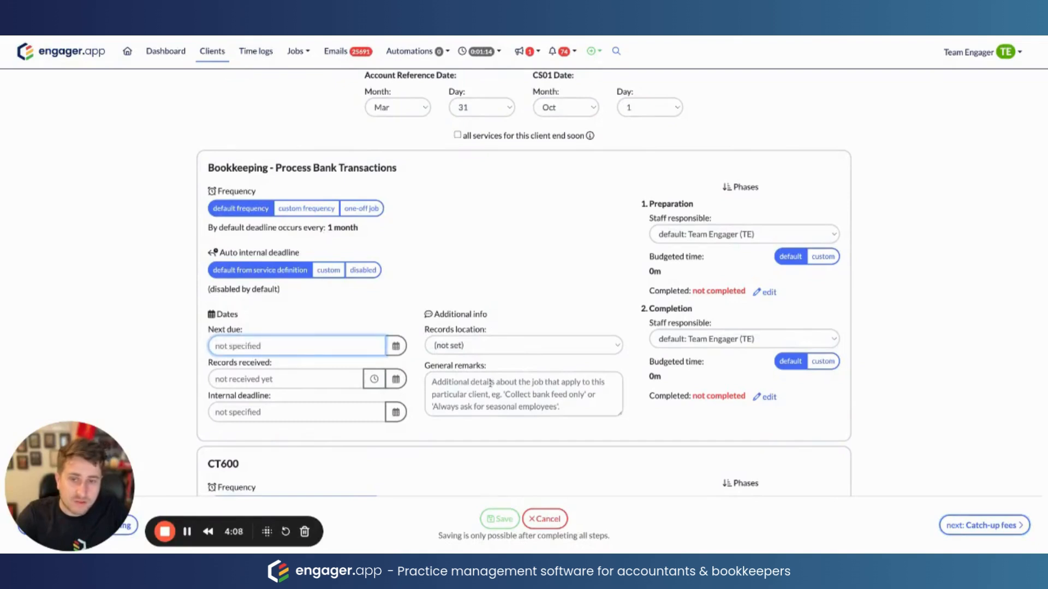
{"action": "left_click", "coordinate": [399, 350]}
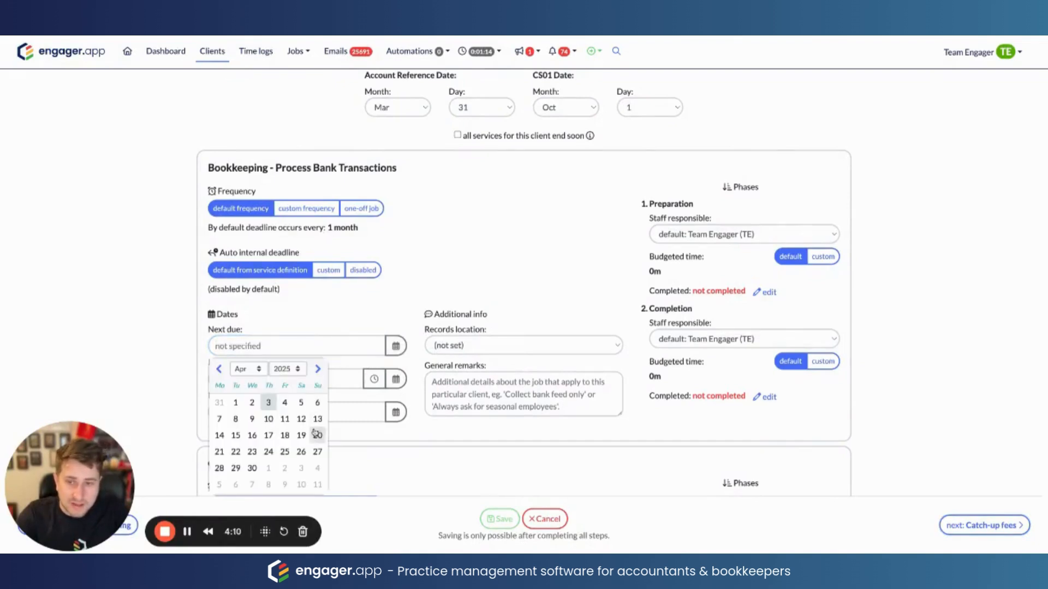
{"action": "left_click", "coordinate": [254, 467]}
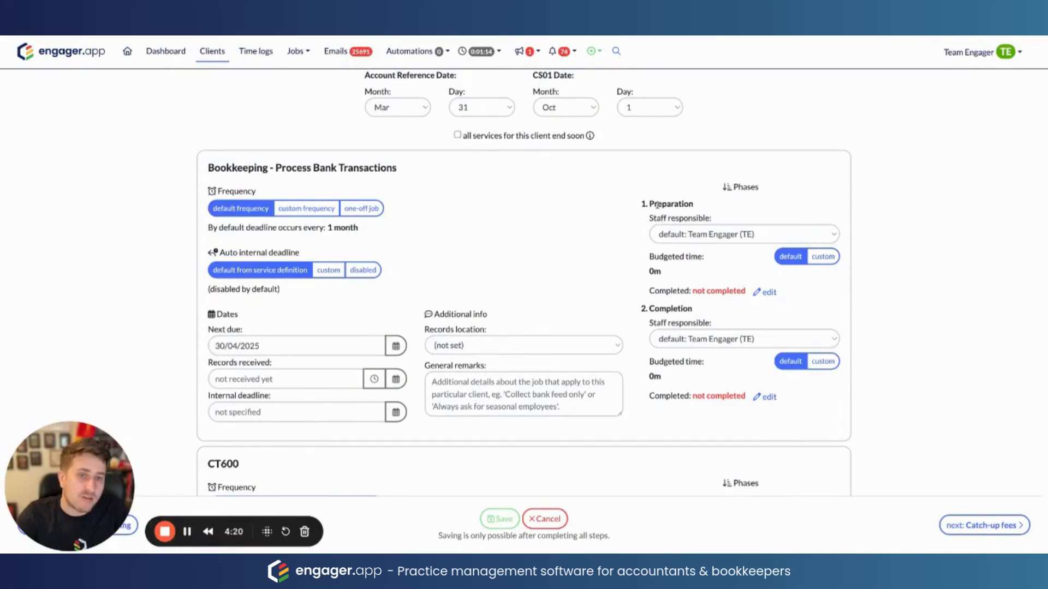
- Assign another staff member to the bookkeeping Preparation phase and set its custom budgeted time to 1 hour
{"action": "left_click", "coordinate": [692, 241]}
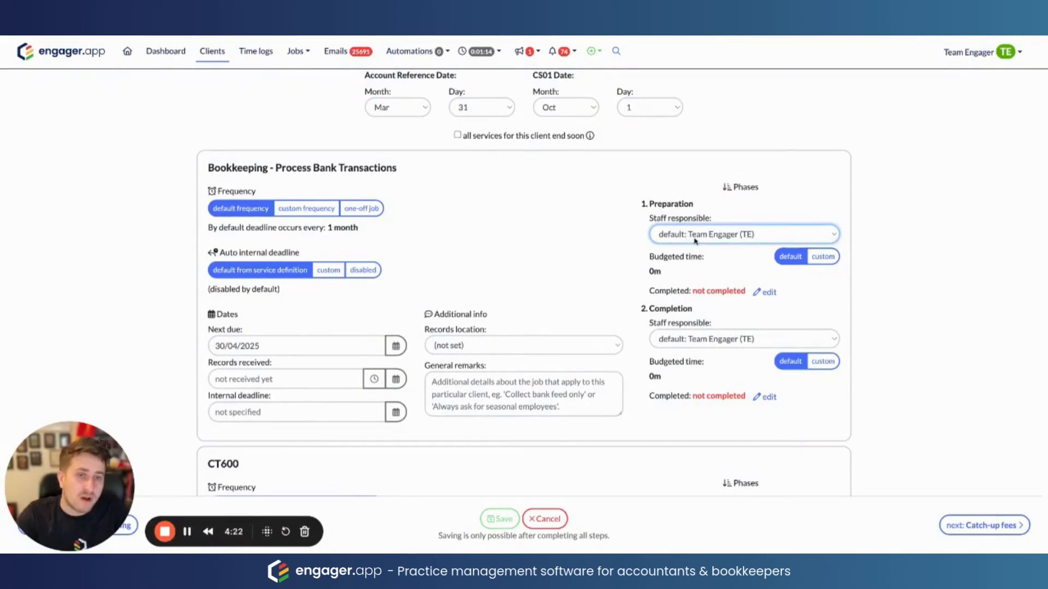
{"action": "left_click", "coordinate": [677, 278]}
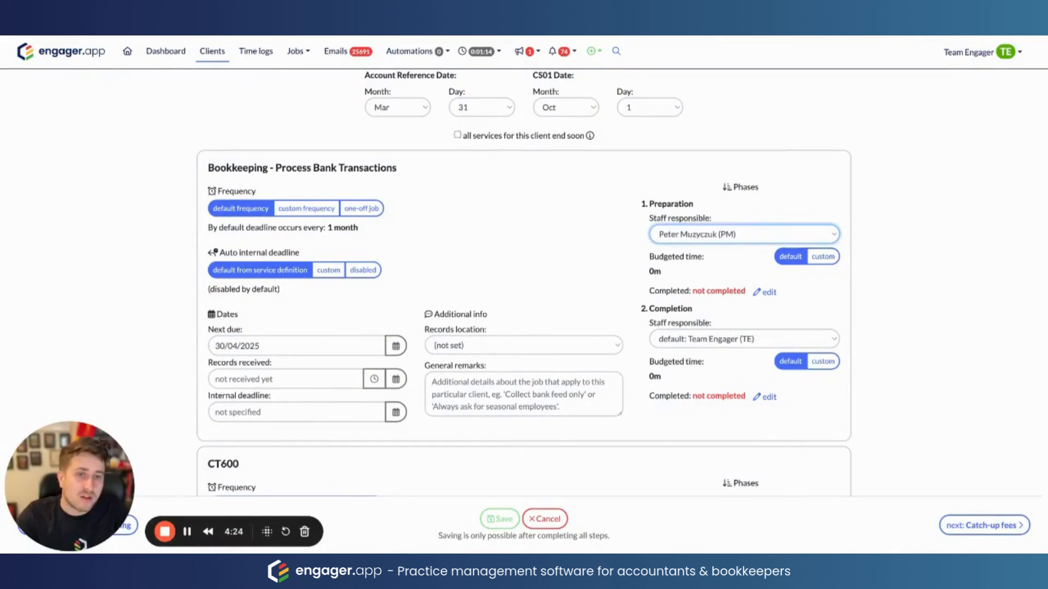
{"action": "left_click", "coordinate": [622, 267]}
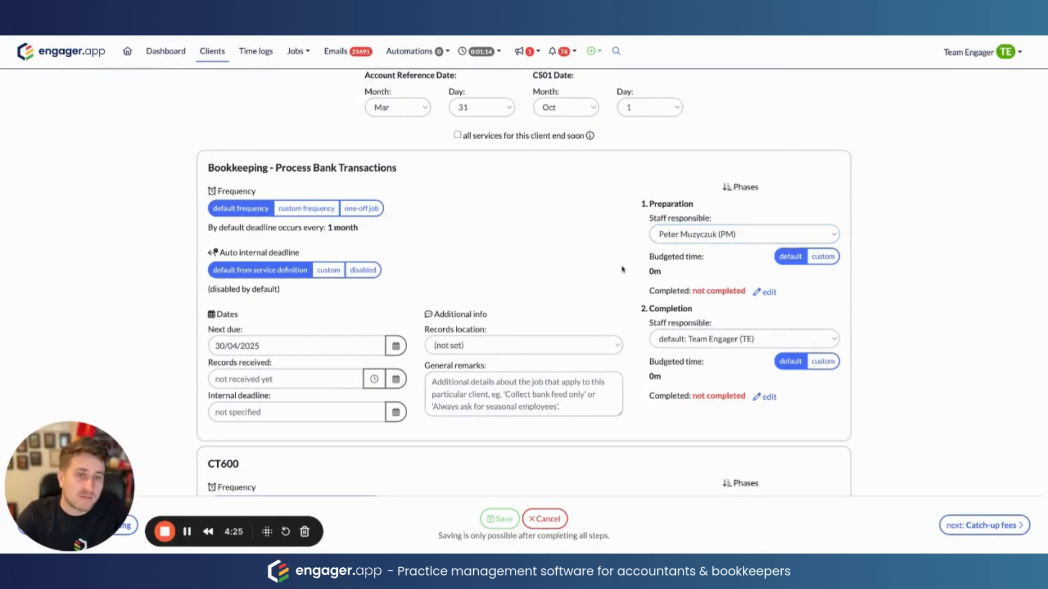
{"action": "left_click", "coordinate": [816, 258]}
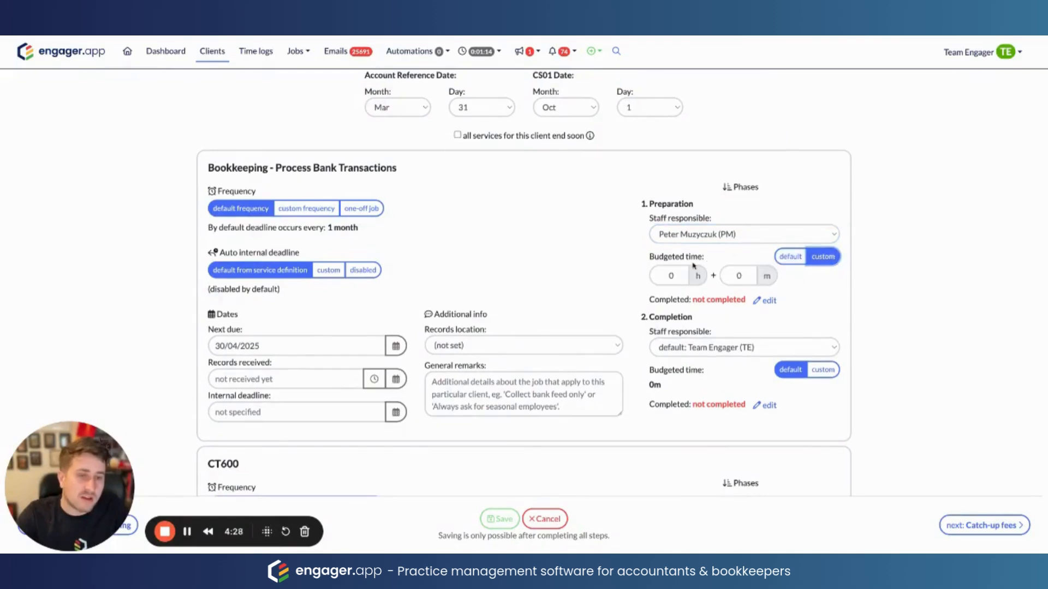
{"action": "left_click", "coordinate": [741, 276]}
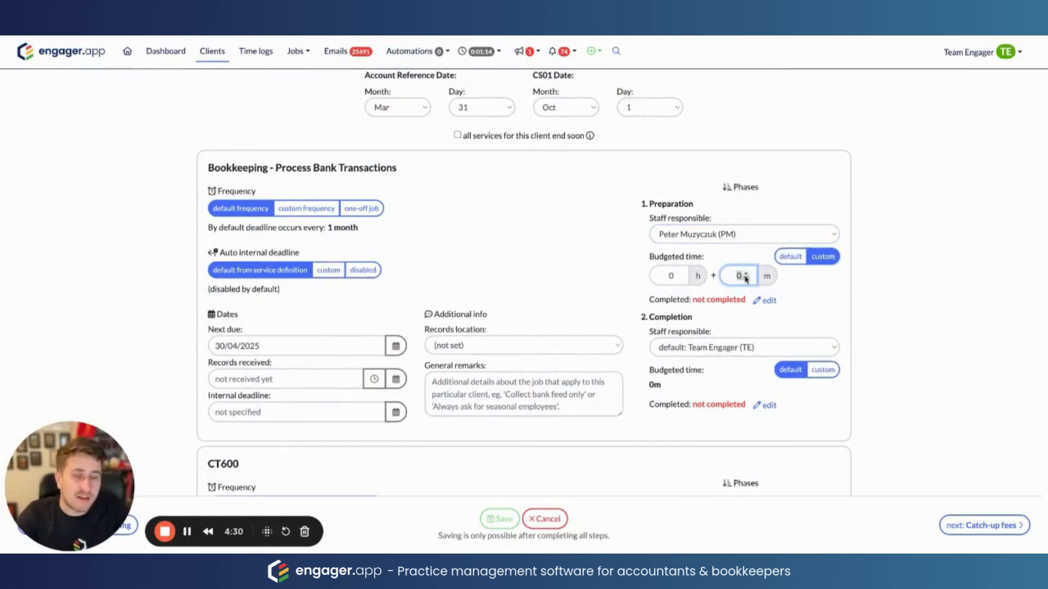
{"action": "left_click", "coordinate": [680, 277]}
{"action": "type", "text": "1"}
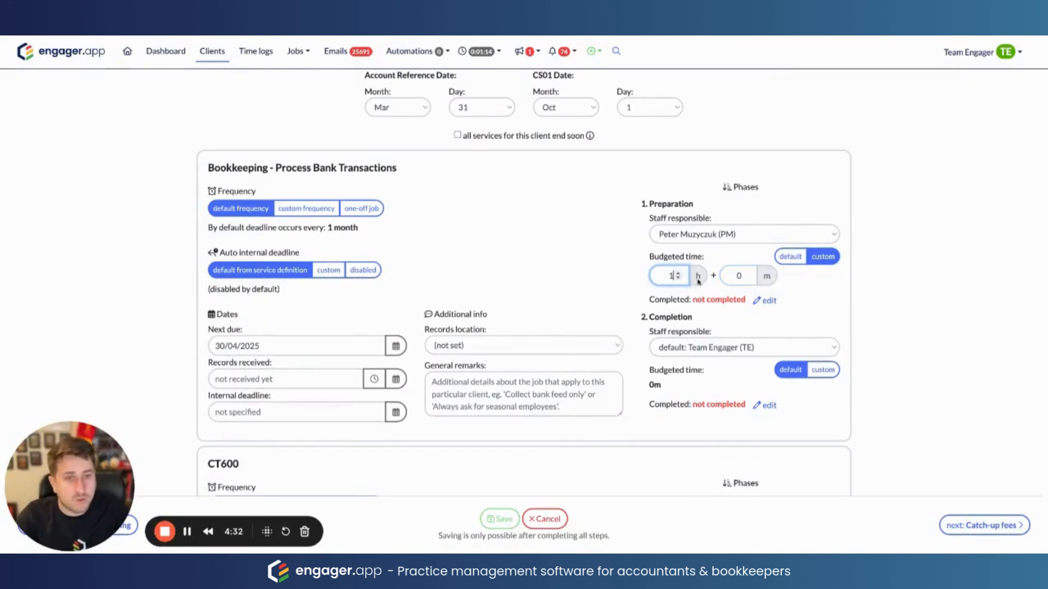
{"action": "left_click", "coordinate": [804, 285]}
- Set a custom budgeted time of 30 minutes for the bank transaction bookkeeping Completion phase
{"action": "scroll", "coordinate": [742, 347], "scroll_direction": "down", "scroll_amount": 1}
{"action": "scroll", "coordinate": [709, 306], "scroll_direction": "down", "scroll_amount": 1}
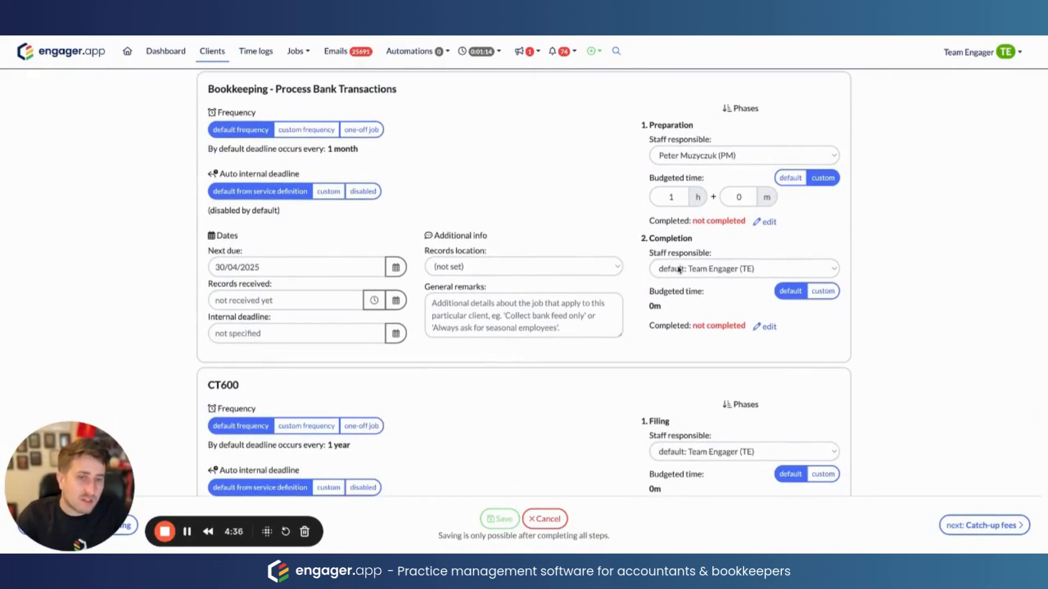
{"action": "left_click", "coordinate": [682, 269]}
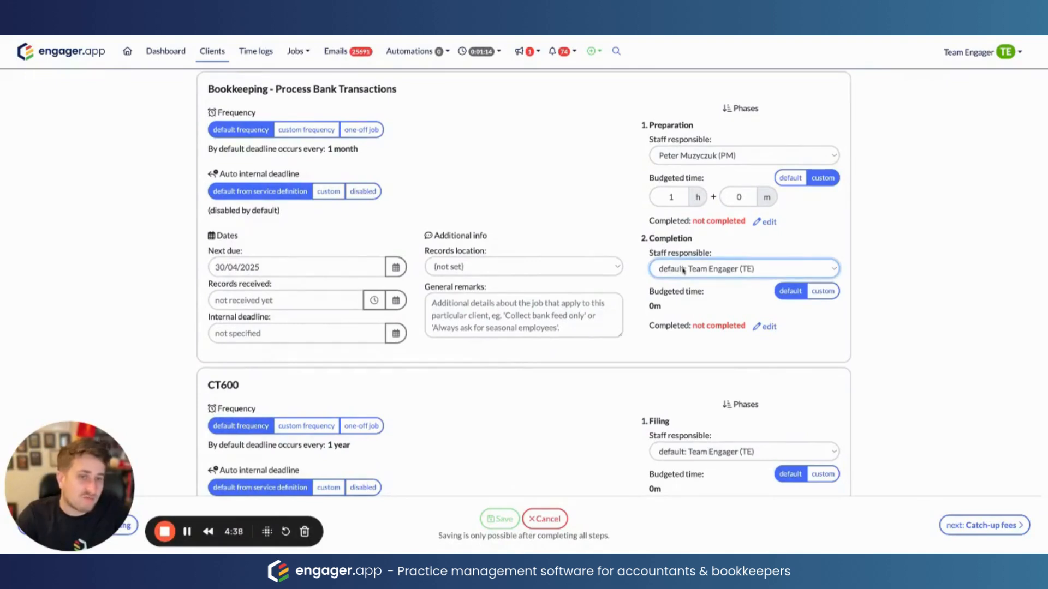
{"action": "left_click", "coordinate": [819, 291]}
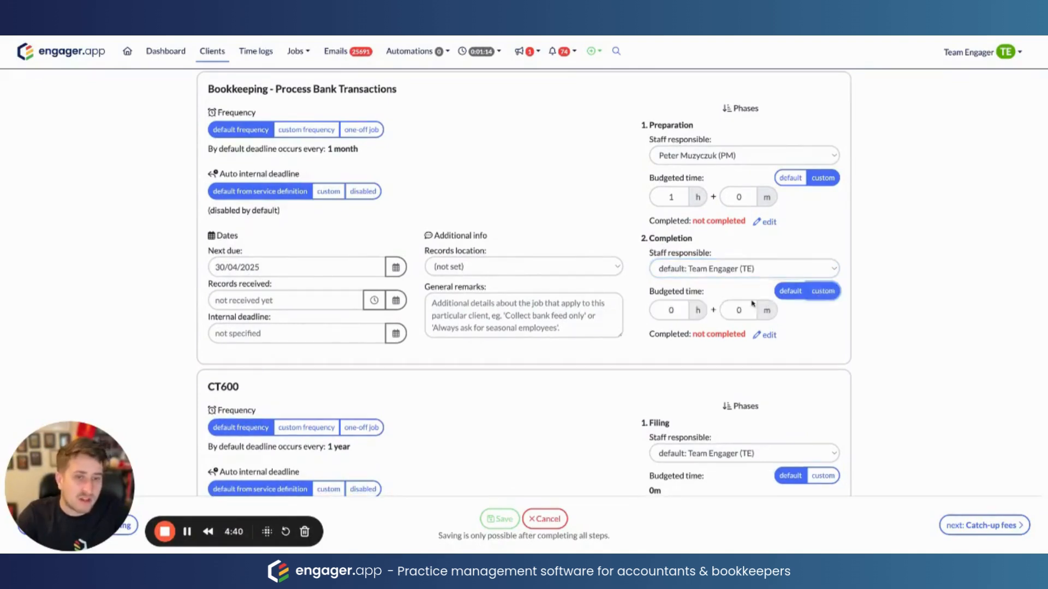
{"action": "left_click", "coordinate": [746, 309]}
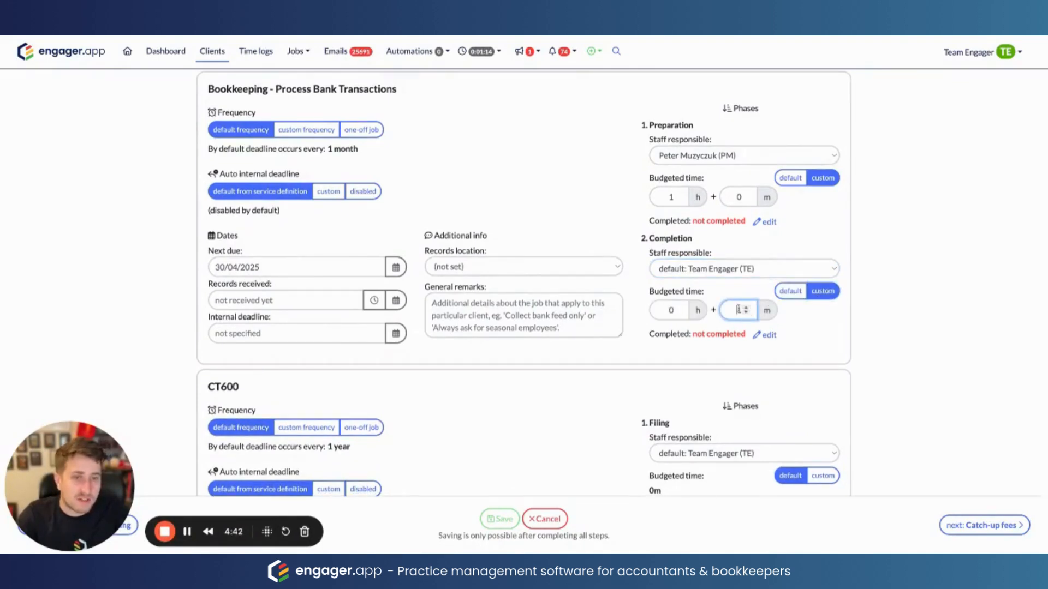
{"action": "left_click", "coordinate": [747, 309]}
- Proceed to the catch-up fees stage and have the fees calculated automatically for 1 month
{"action": "scroll", "coordinate": [585, 360], "scroll_direction": "down", "scroll_amount": 5}
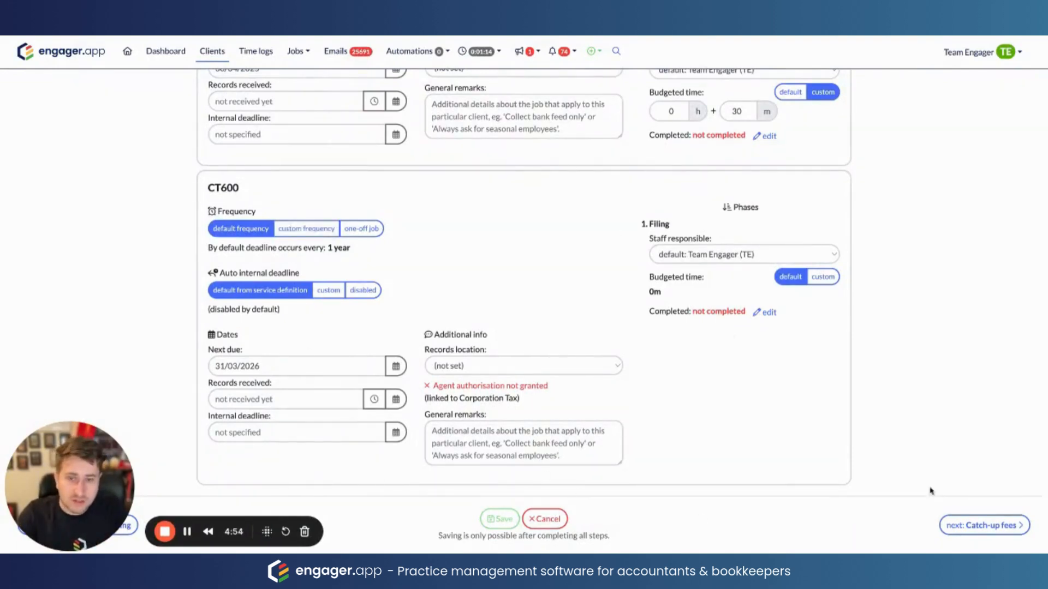
{"action": "left_click", "coordinate": [968, 526]}
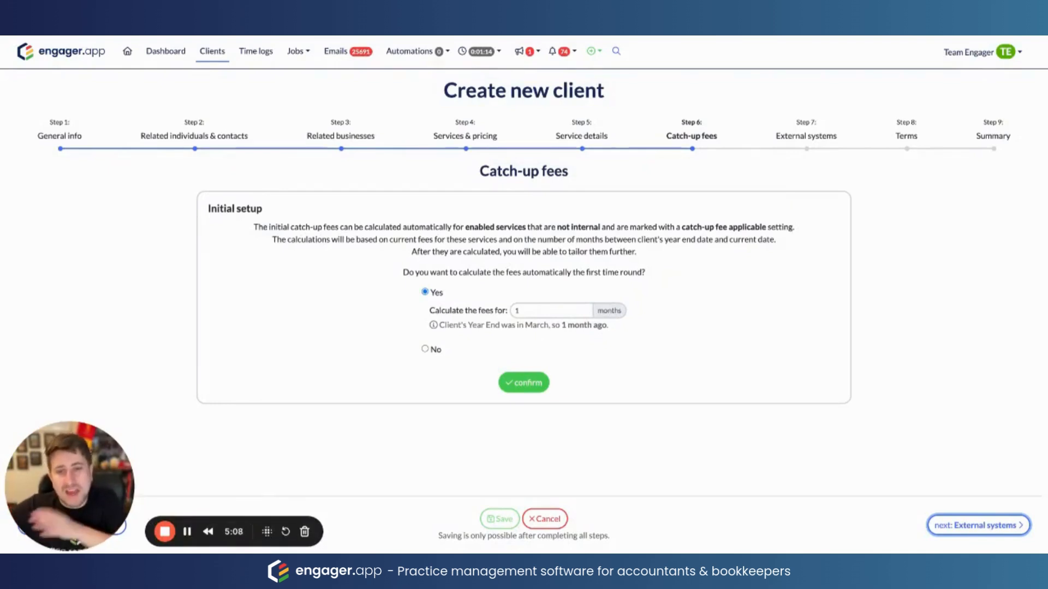
{"action": "left_click", "coordinate": [524, 384]}
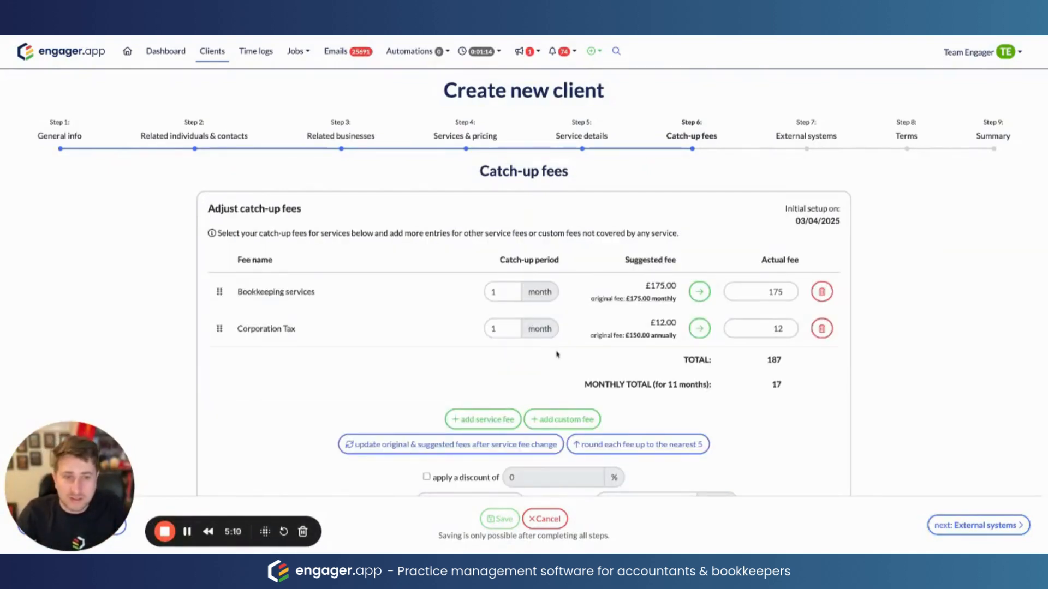
- Compare the suggested catch-up fee for bookkeeping services with its actual fee
{"action": "scroll", "coordinate": [557, 355], "scroll_direction": "down", "scroll_amount": 1}
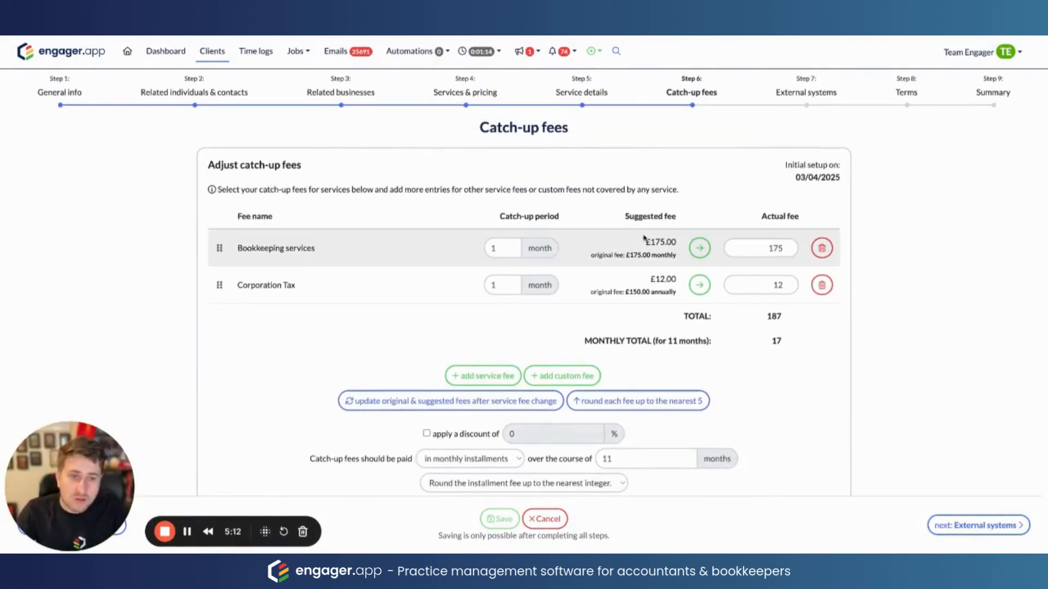
{"action": "left_click_drag", "start_coordinate": [644, 246], "coordinate": [671, 243]}
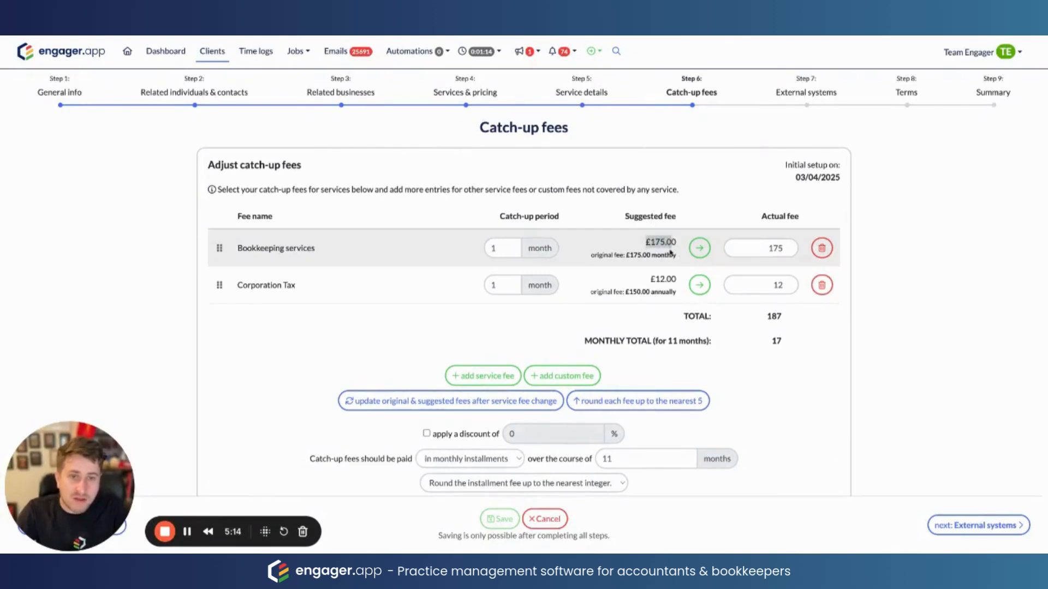
{"action": "double_click", "coordinate": [786, 249]}
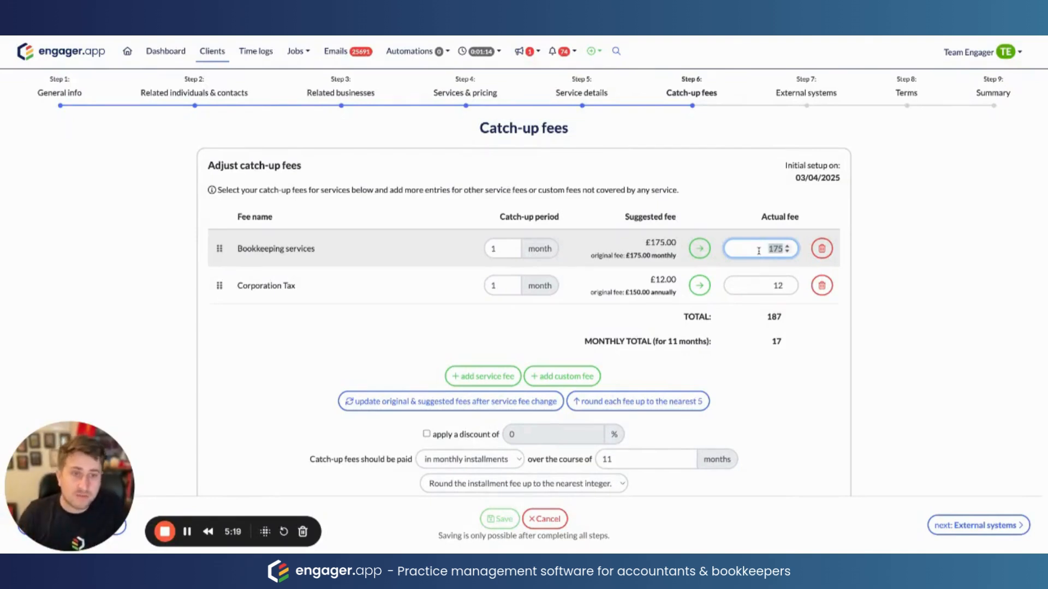
- Try enabling a percentage discount on the catch-up fees and switch it back off
{"action": "scroll", "coordinate": [744, 328], "scroll_direction": "down", "scroll_amount": 1}
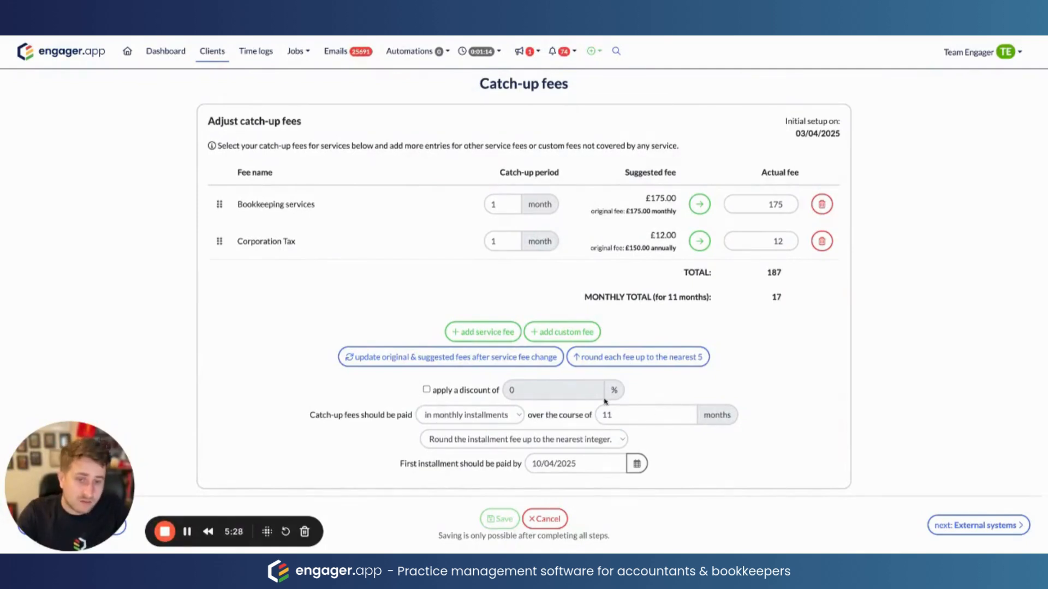
{"action": "left_click", "coordinate": [427, 390]}
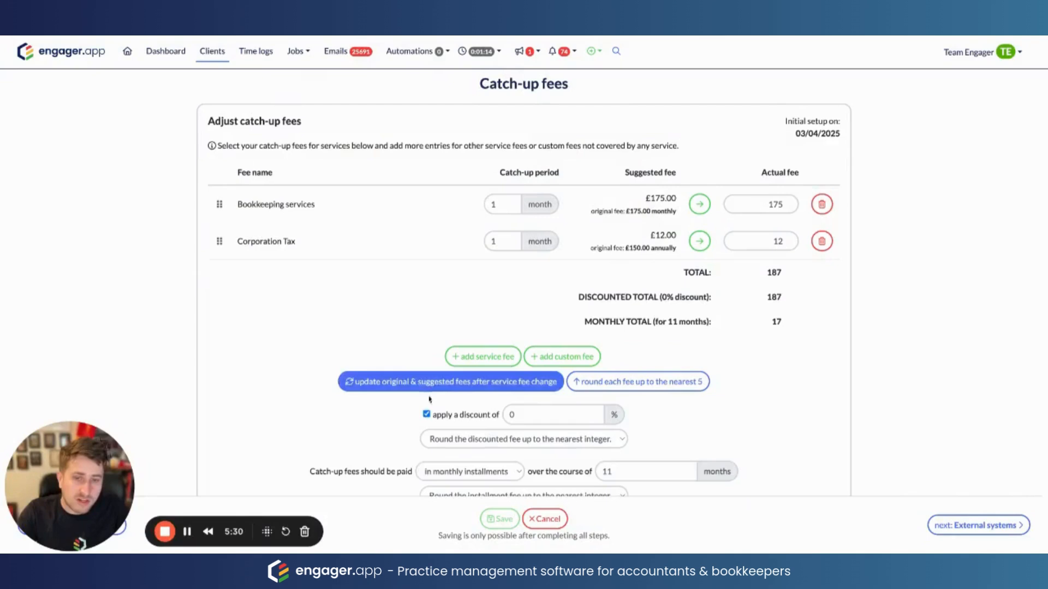
{"action": "left_click", "coordinate": [426, 415]}
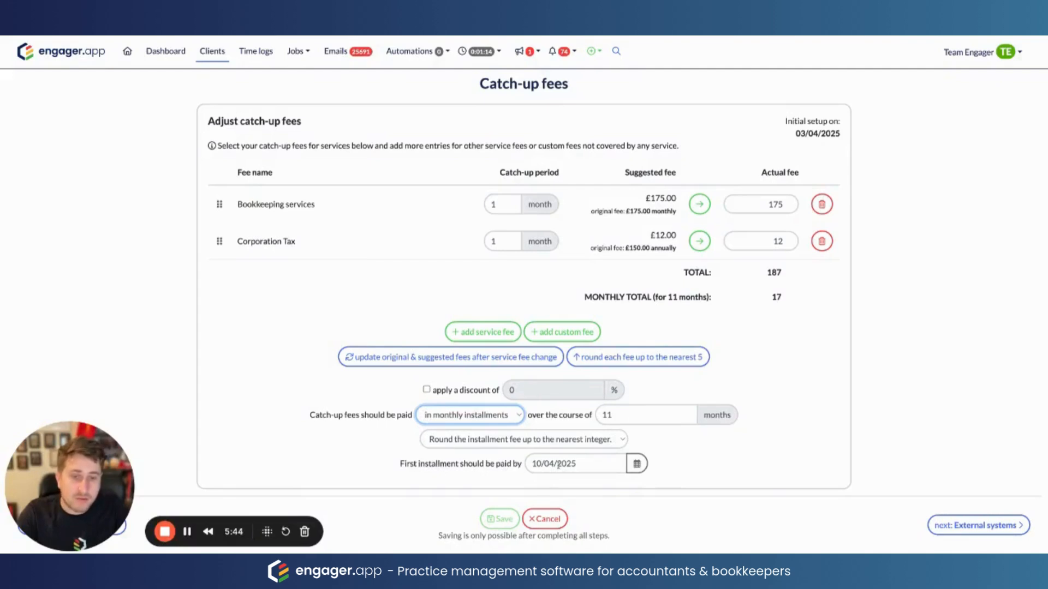
- In the external systems stage, add a custom external ID for another system named TaxCalc and enter the client's ID for it
{"action": "left_click", "coordinate": [936, 526]}
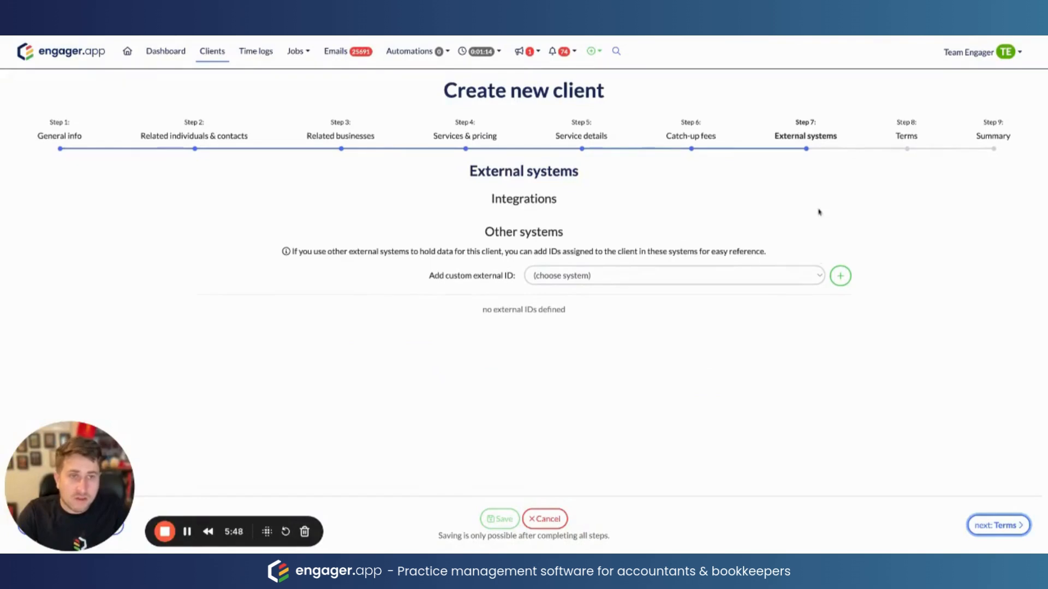
{"action": "left_click", "coordinate": [565, 275]}
{"action": "left_click", "coordinate": [551, 289]}
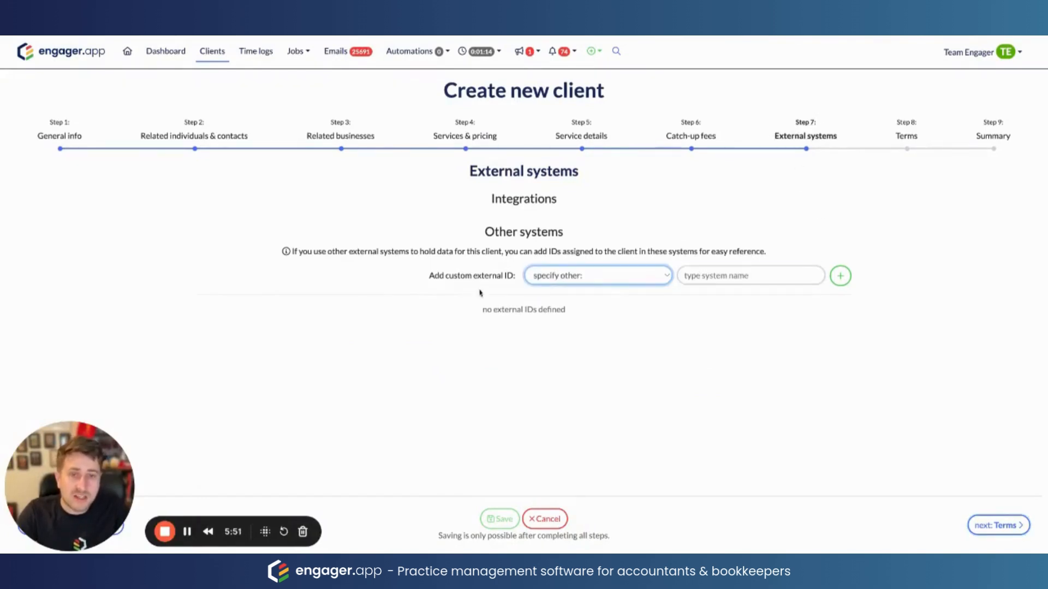
{"action": "left_click", "coordinate": [496, 294]}
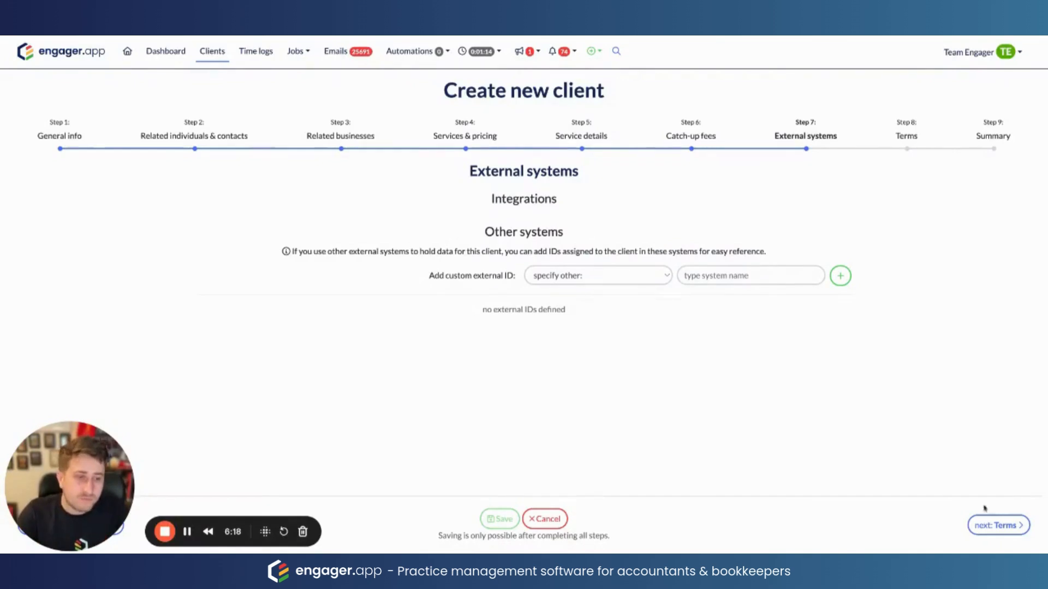
{"action": "left_click", "coordinate": [704, 274]}
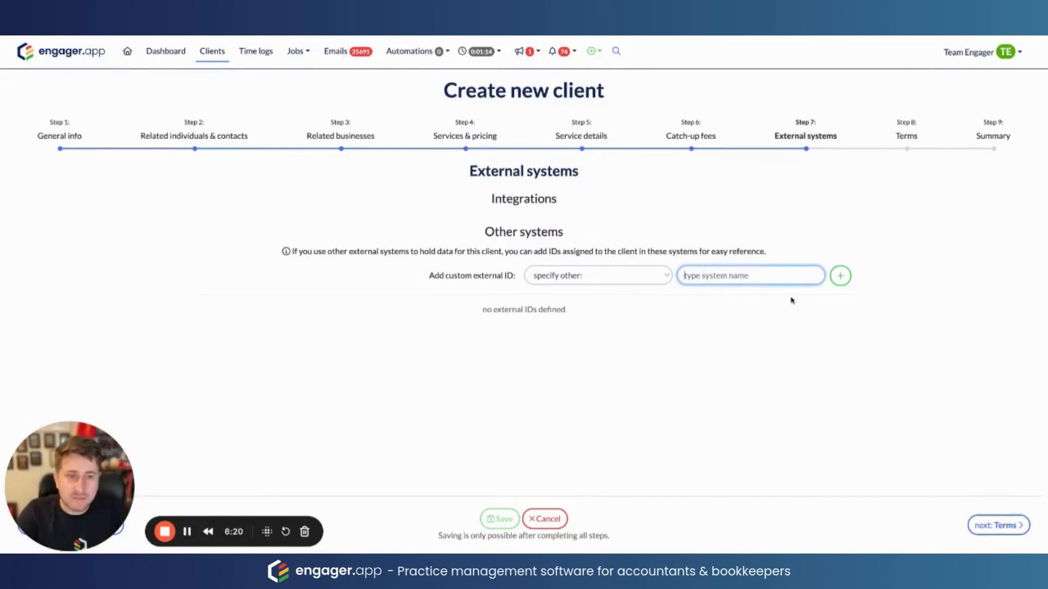
{"action": "type", "text": "TaxCalc"}
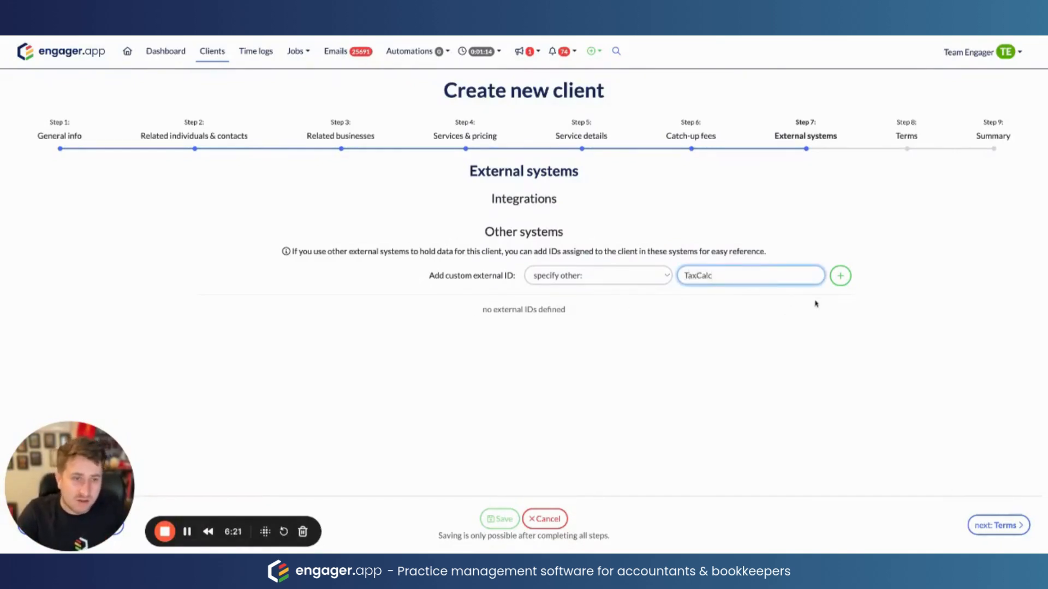
{"action": "left_click", "coordinate": [840, 275]}
{"action": "left_click", "coordinate": [588, 320]}
{"action": "type", "text": "1234"}
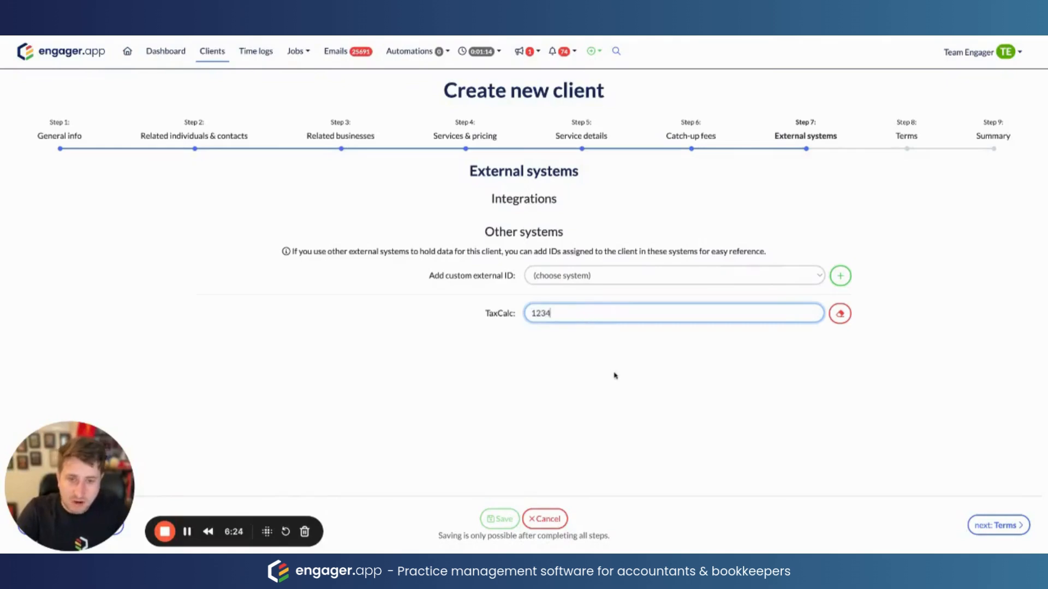
{"action": "left_click", "coordinate": [616, 376]}
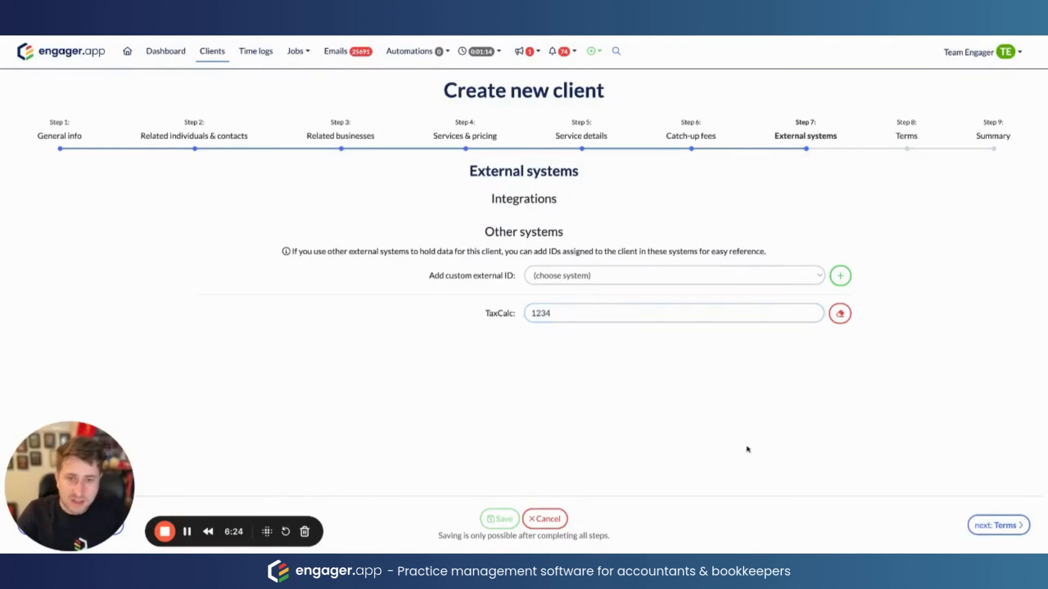
- Proceed through the terms stage with its default values and open the new client's summary
{"action": "left_click", "coordinate": [998, 525]}
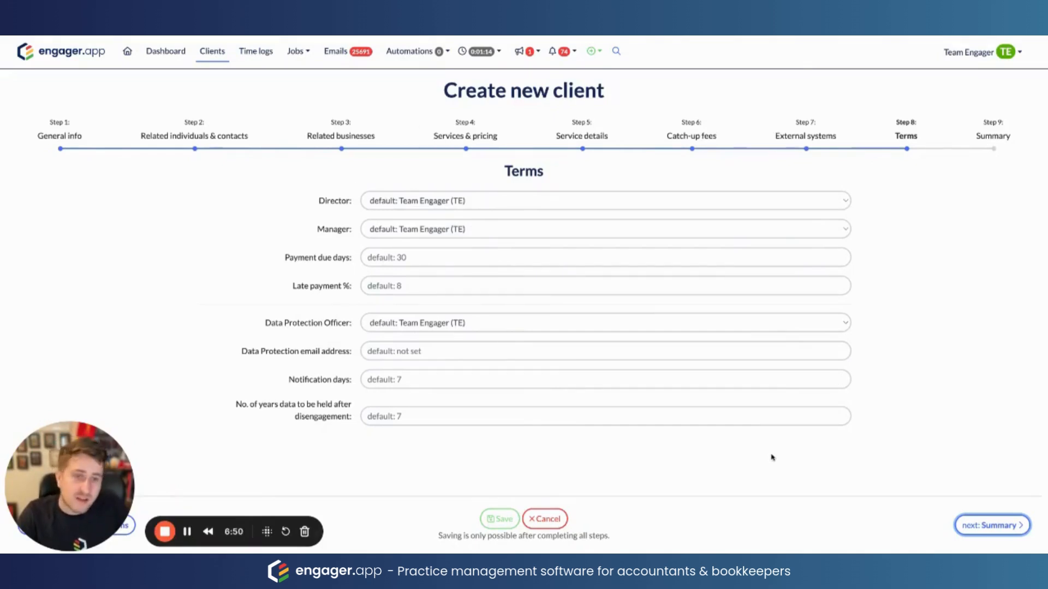
{"action": "left_click", "coordinate": [987, 525]}
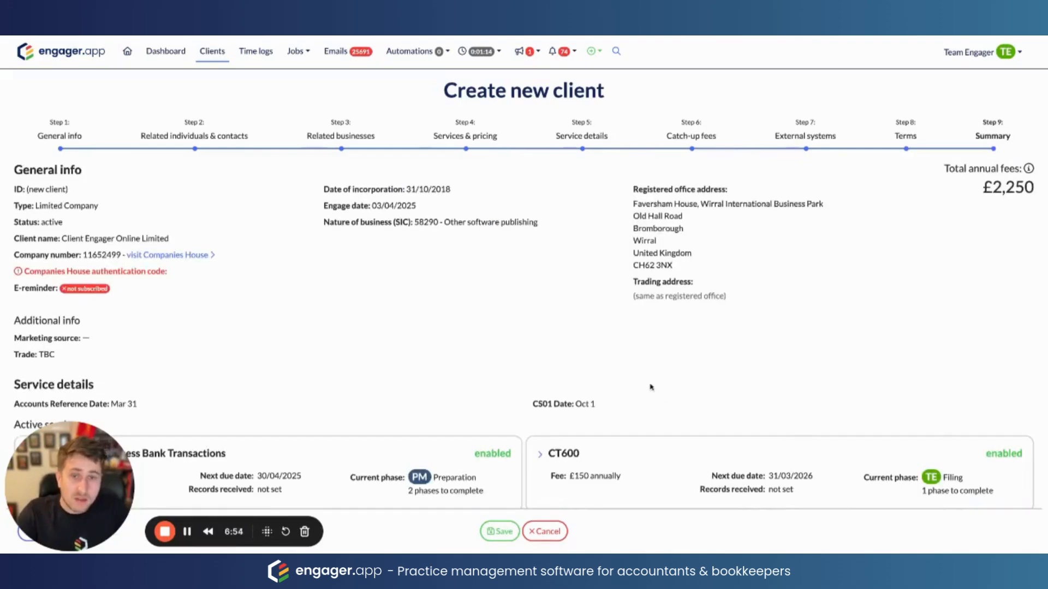